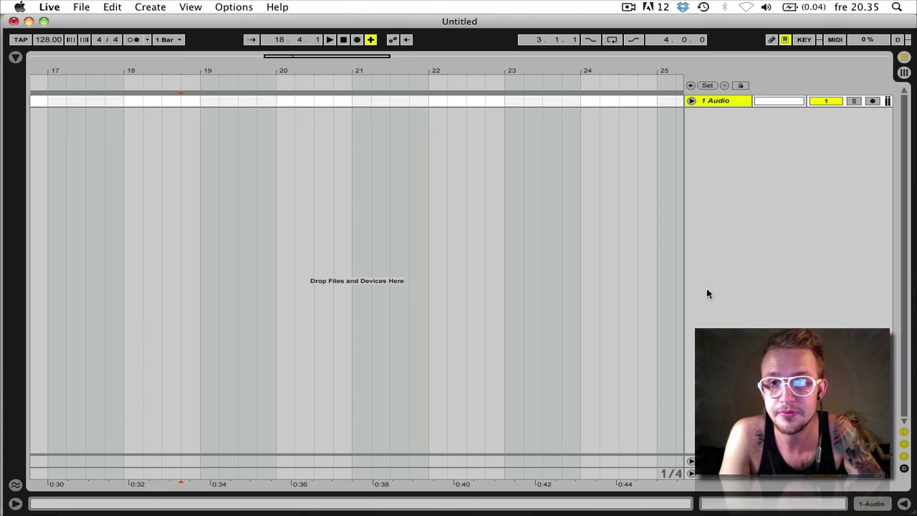
- Add two audio tracks and a MIDI track, move 4 Audio above the MIDI track, and show the browser
right_click(723, 139)
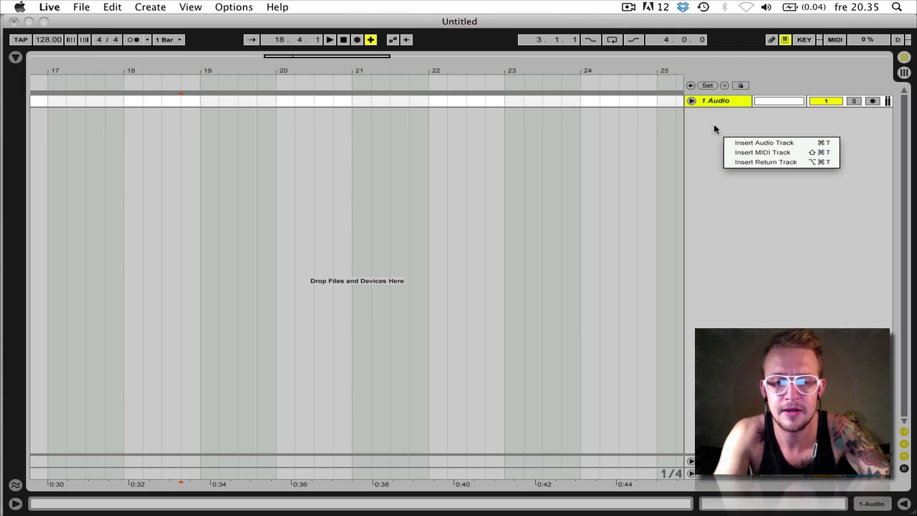
key(super+t)
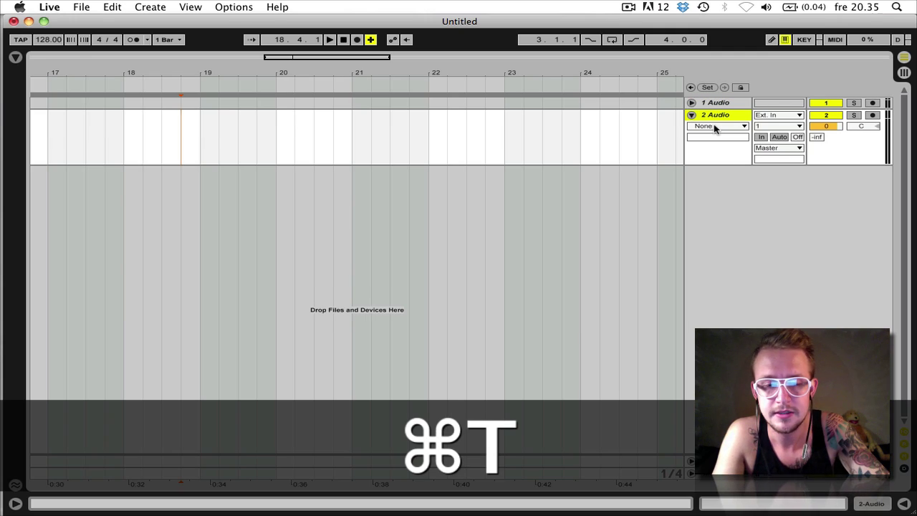
key(super+shift+t)
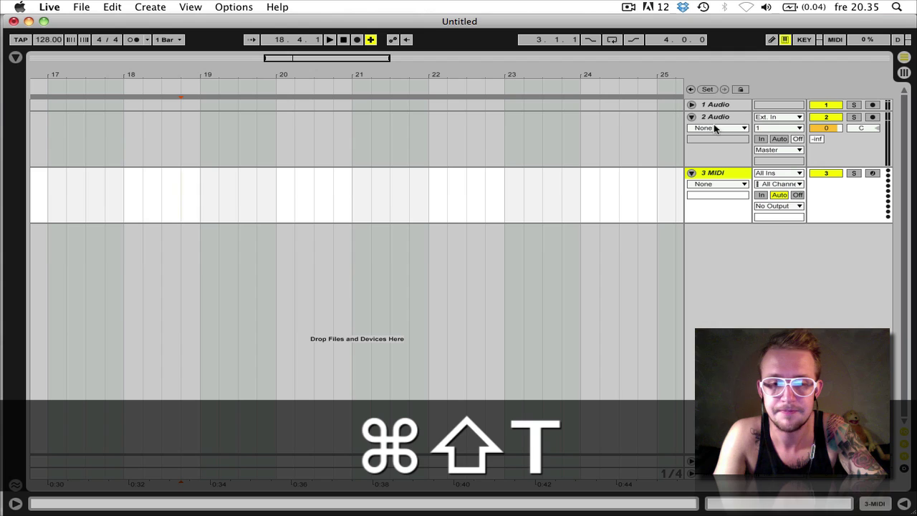
key(super+t)
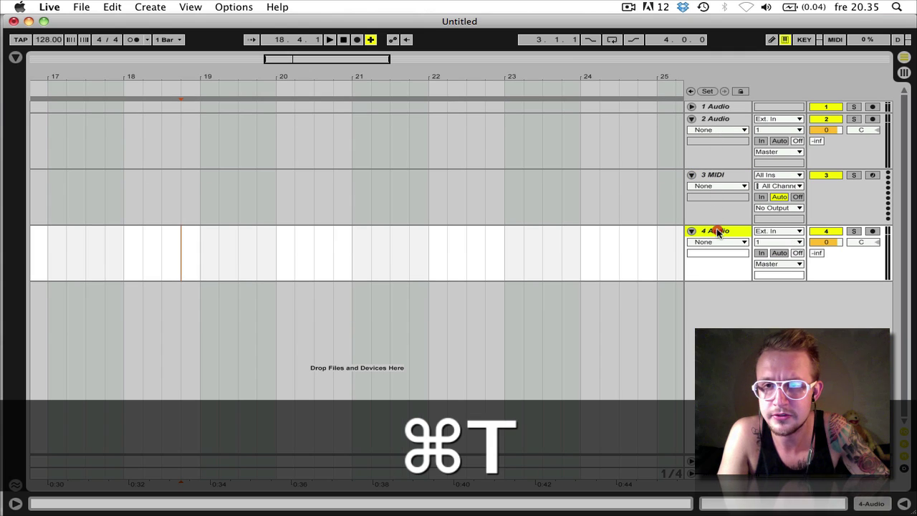
drag(717, 233, 726, 177)
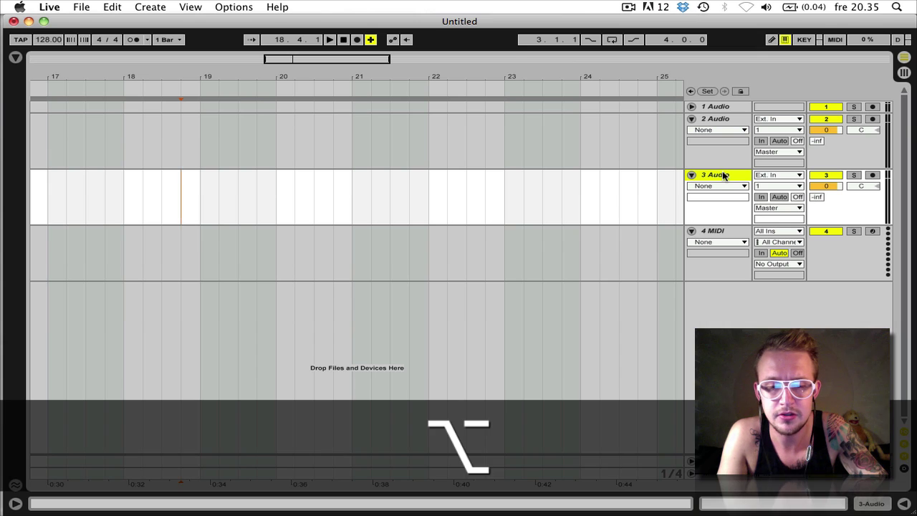
key(super+alt+b)
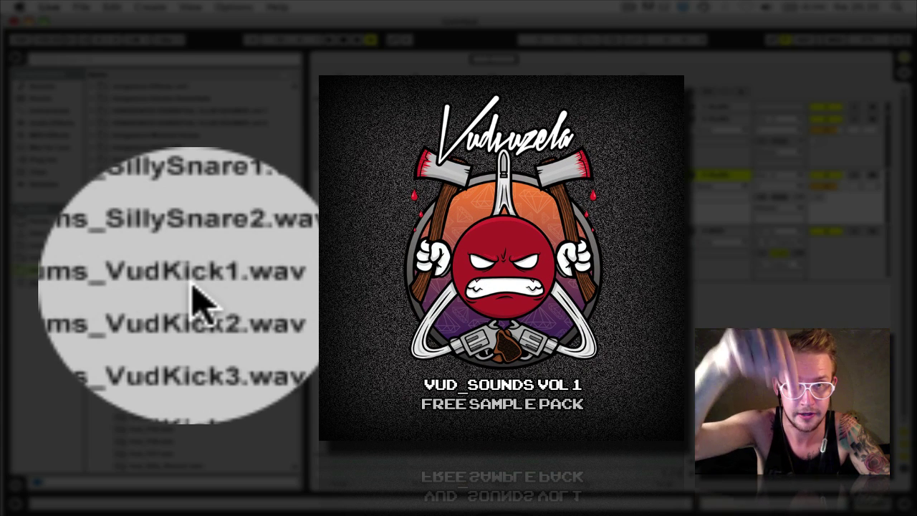
- Preview the Vudvuzela kick samples one by one, ending on Vud_Drums_VudKick1.wav
click(192, 291)
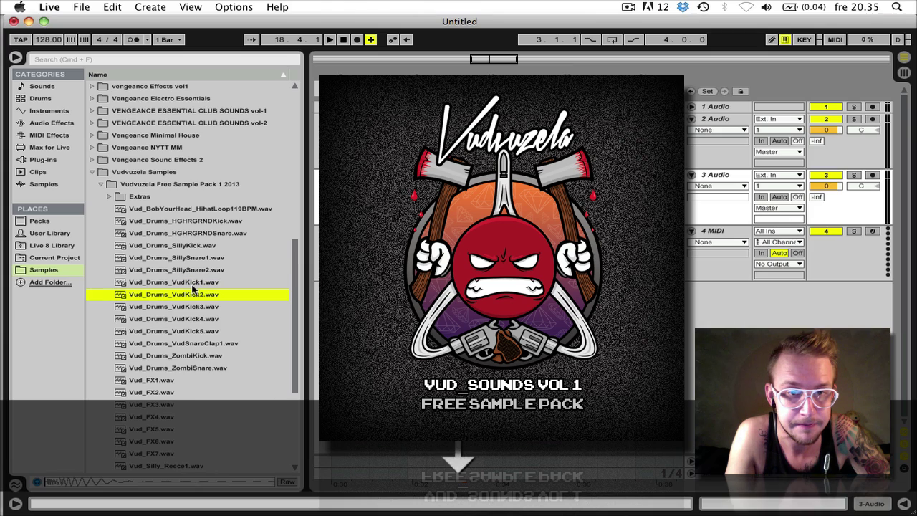
key(Down)
key(Down)
key(Down)
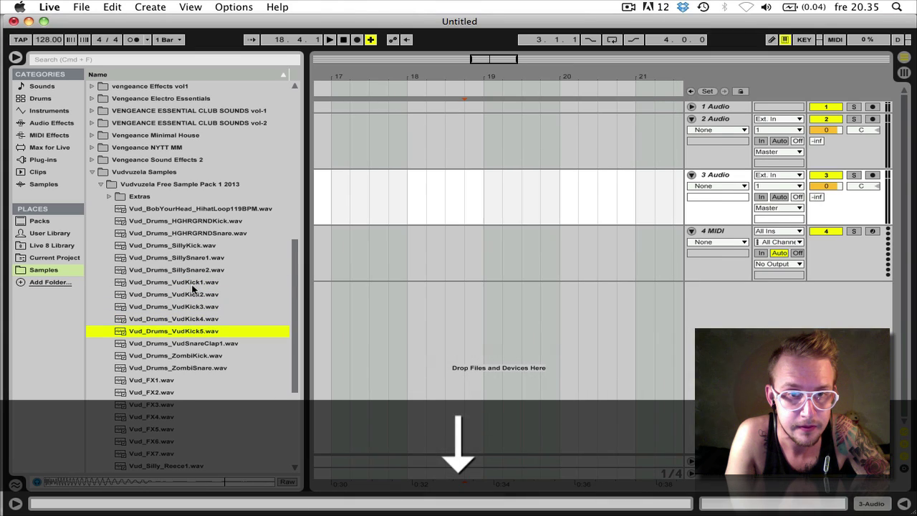
key(Up)
key(Up)
key(Up)
key(Up)
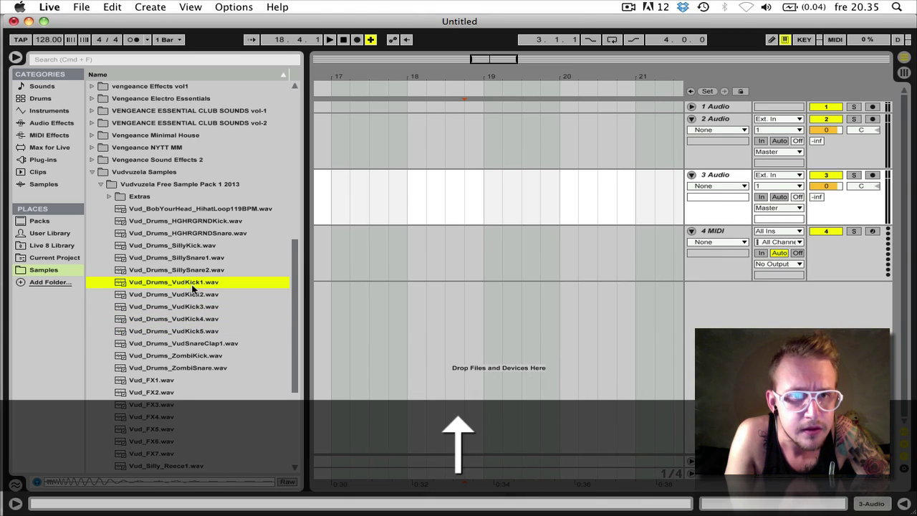
key(Up)
key(Up)
key(Up)
key(Down)
key(Down)
key(Down)
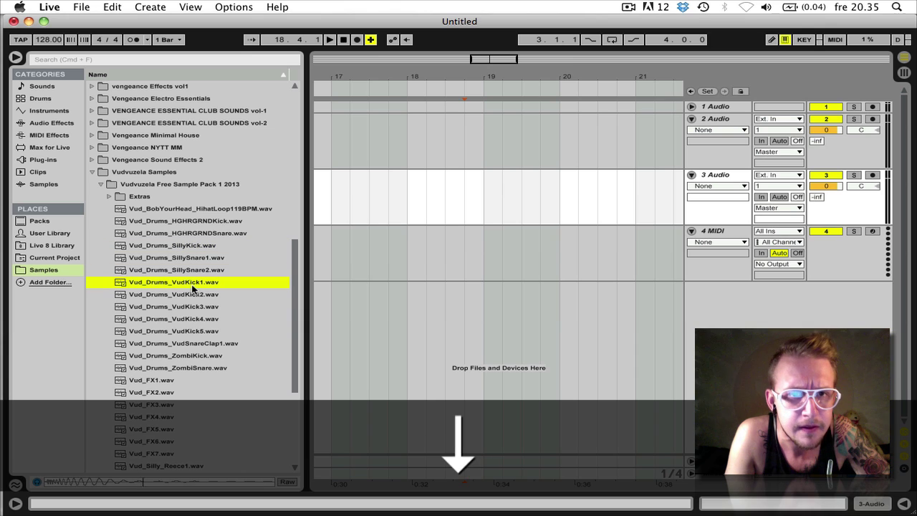
- Place VudKick1 on track 2 at bar 18, copy it to every beat, repeat into bar 19, and loop it
drag(156, 285, 410, 143)
drag(418, 70, 417, 87)
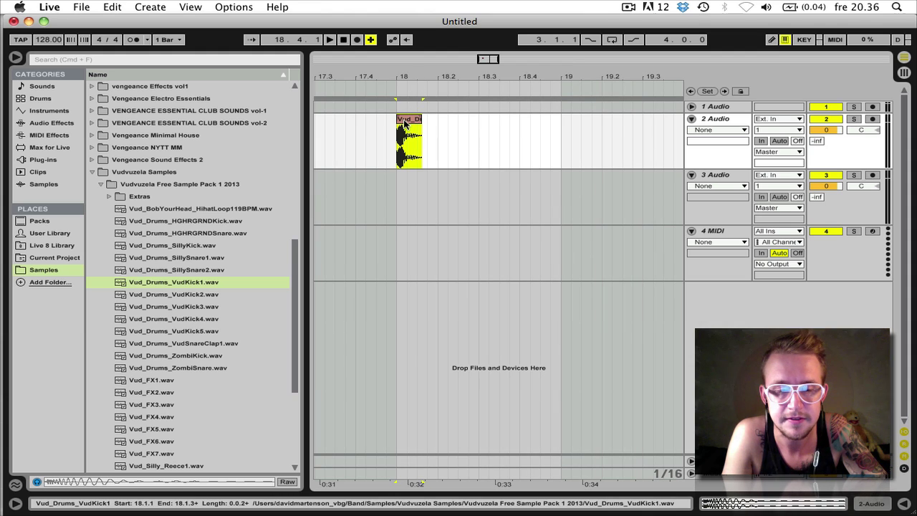
key(alt)
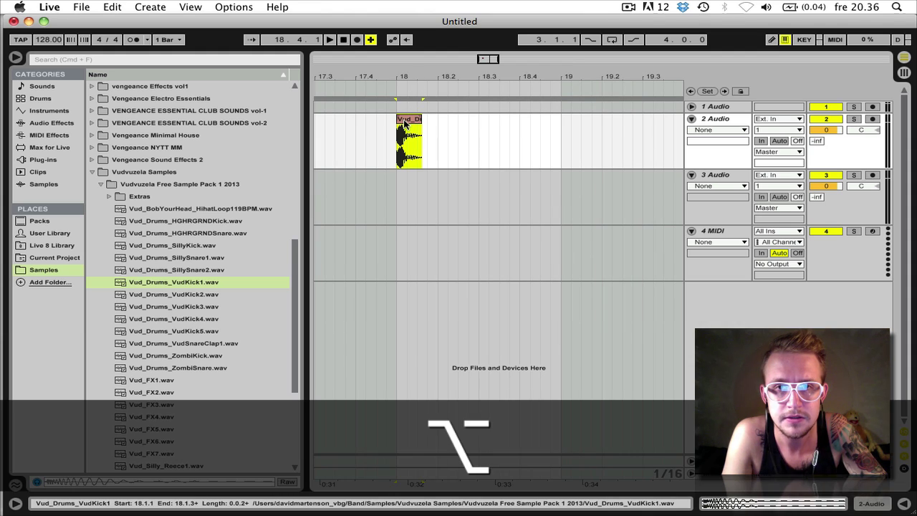
mouse_move(404, 122)
mouse_down()
mouse_move(528, 118)
mouse_move(562, 129)
mouse_move(395, 132)
mouse_up()
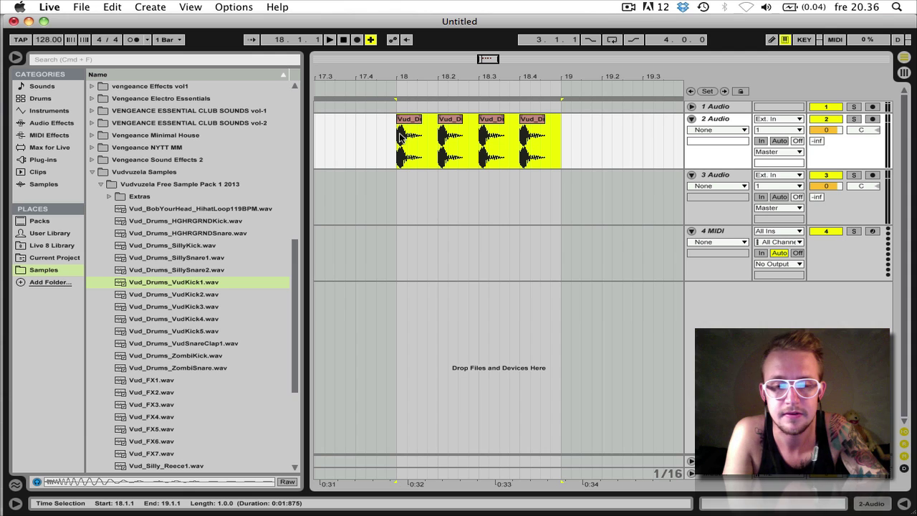
key(super+d)
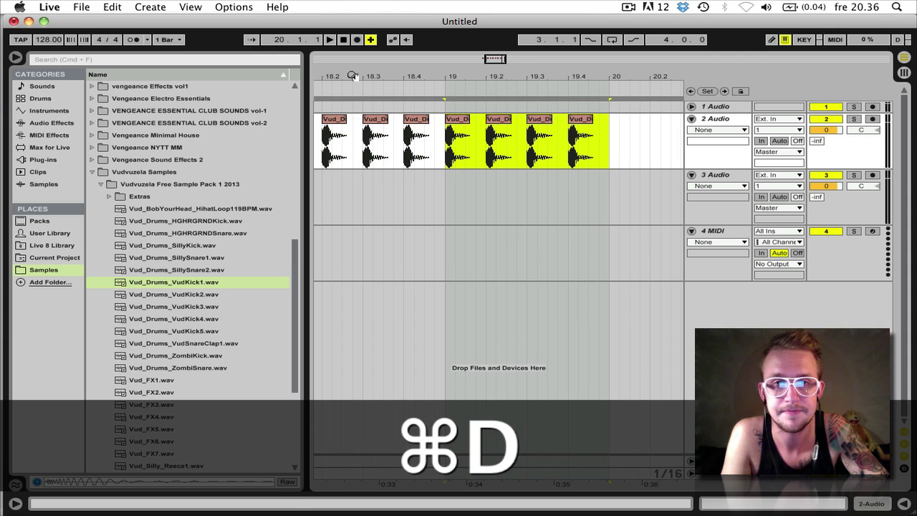
drag(352, 75, 588, 167)
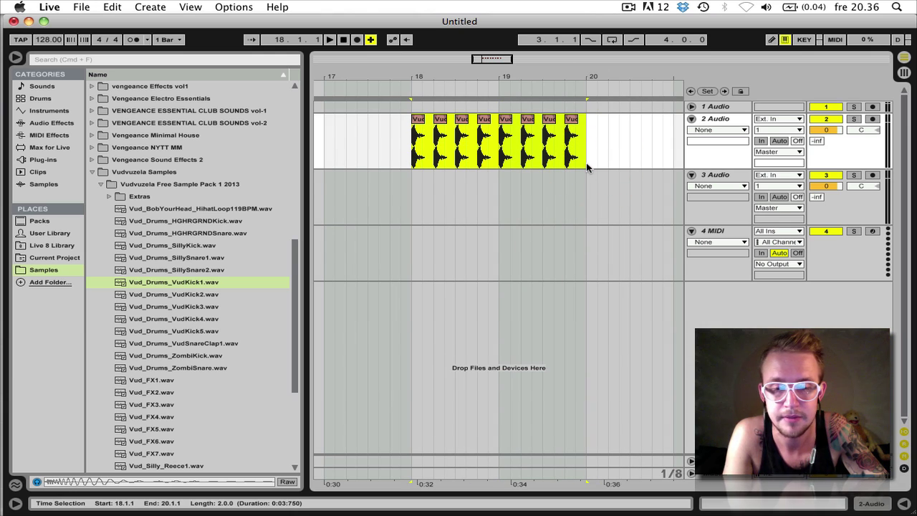
key(super+l)
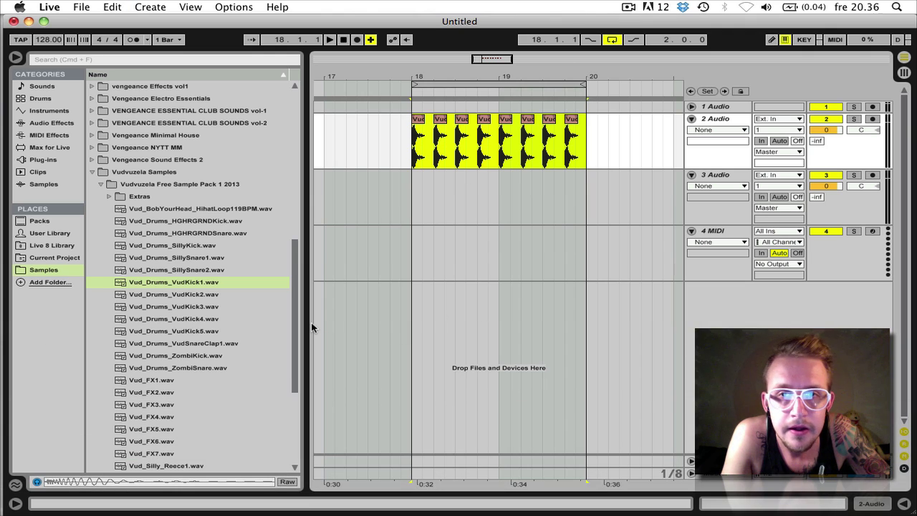
- Select and preview the Vud_Drums_SillySnare1.wav sample in the browser
click(205, 263)
key(Up)
key(Right)
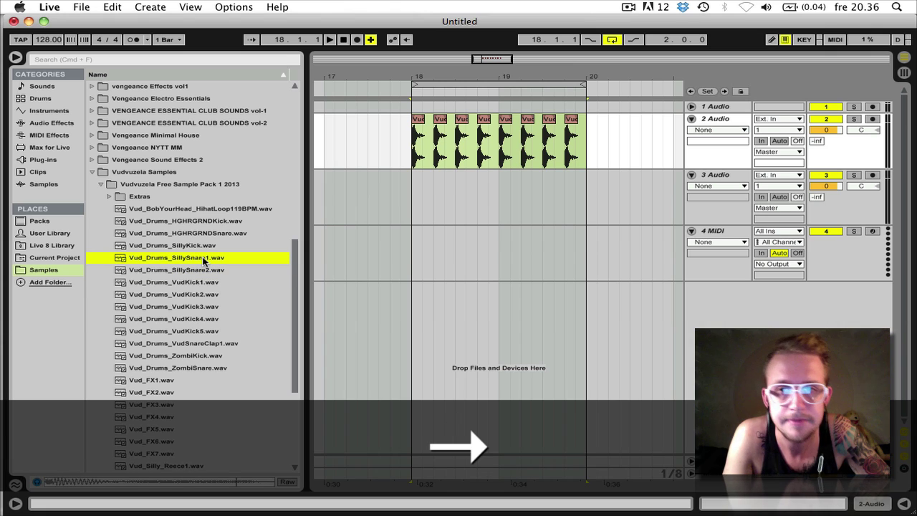
- Place SillySnare1 on track 3 at 18.1.3, copy it to 18.2.3, and repeat through bar 20
drag(161, 260, 427, 183)
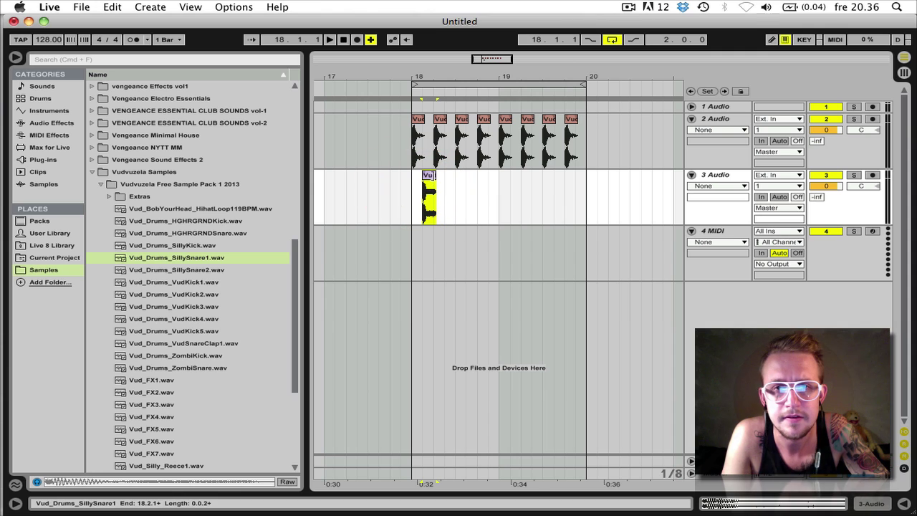
click(435, 178)
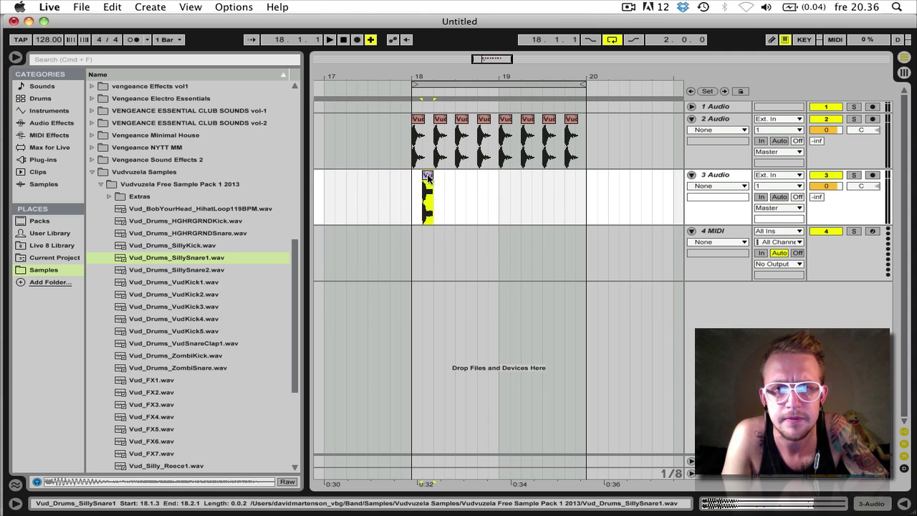
drag(434, 178, 415, 194)
key(super+d)
key(super+d)
key(super+d)
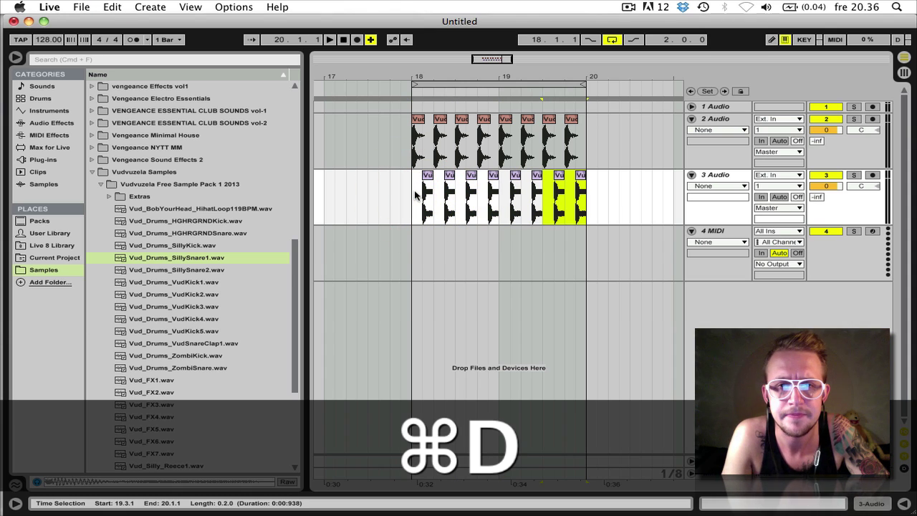
click(413, 197)
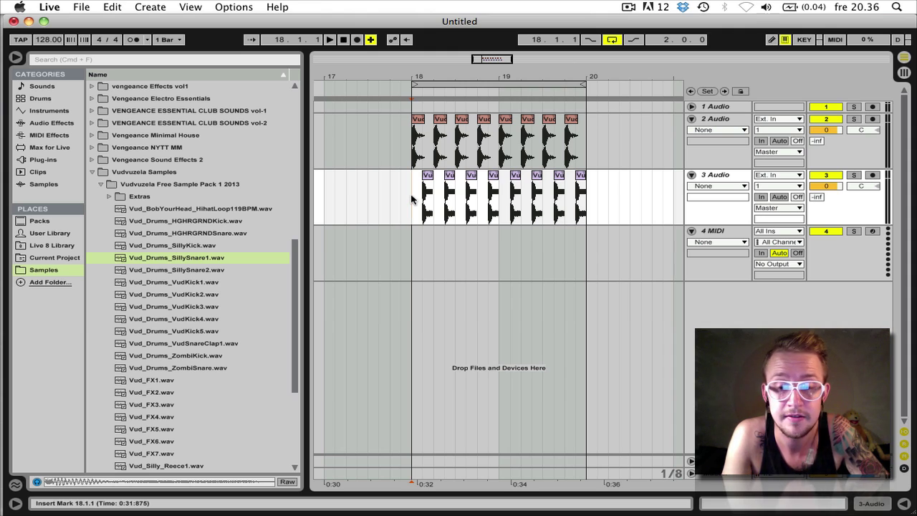
- Lower the tempo to 90.00 BPM during playback, then stop and select the 4 MIDI track
key(space)
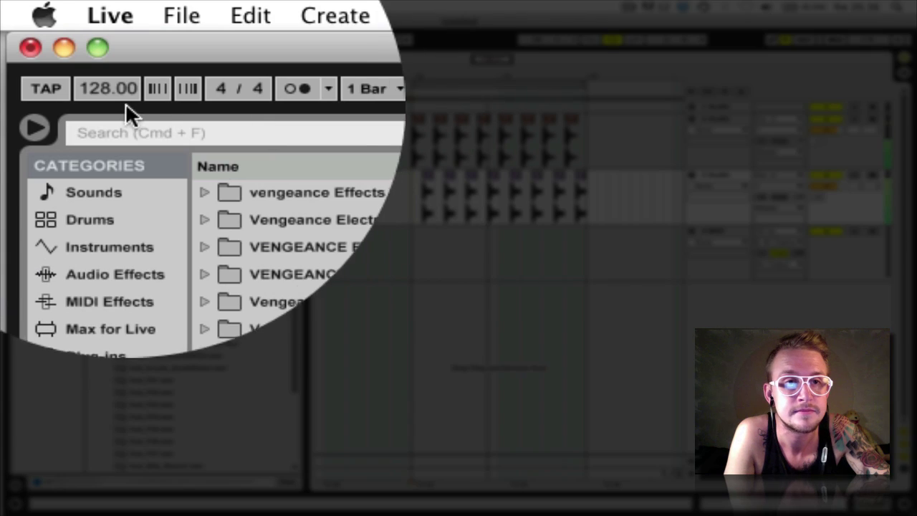
mouse_move(93, 88)
mouse_down()
mouse_move(94, 279)
mouse_move(91, 86)
mouse_up()
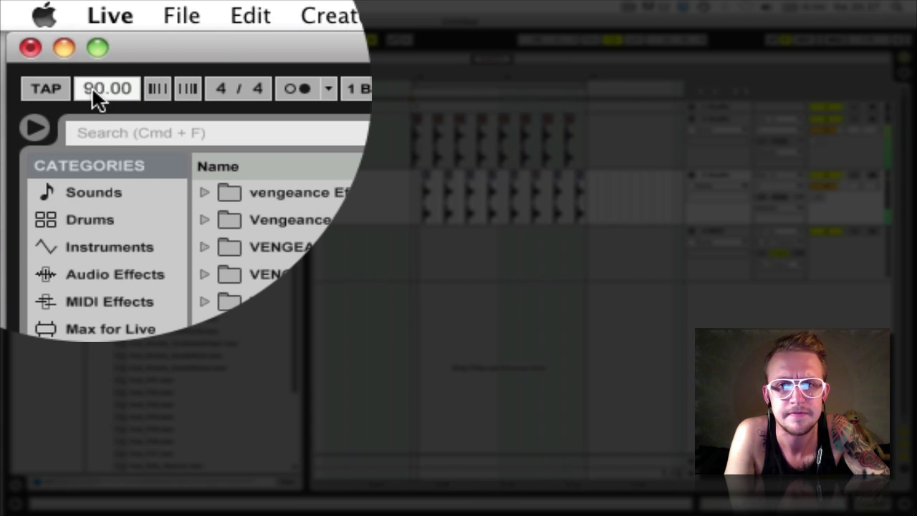
key(space)
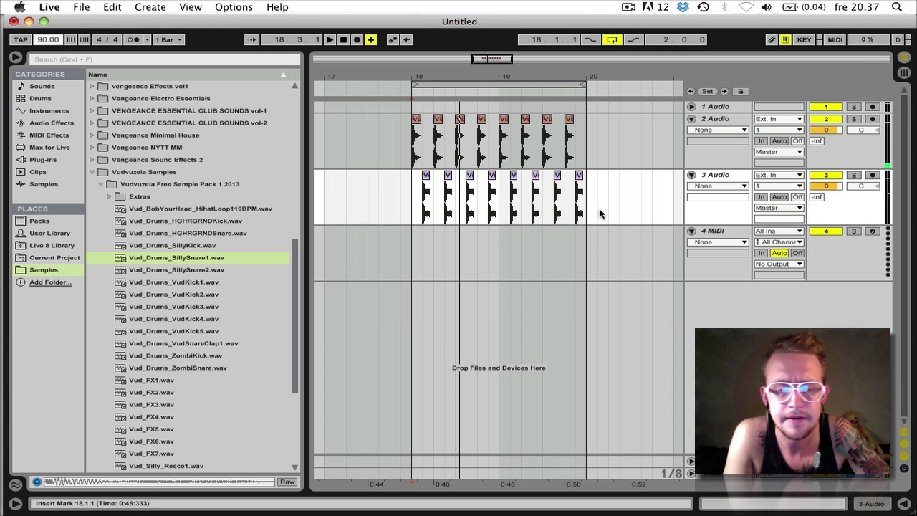
click(412, 210)
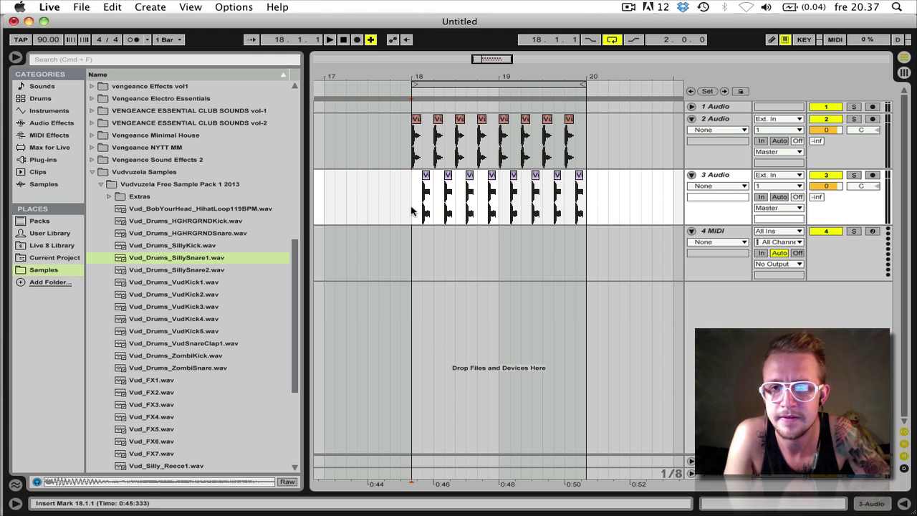
click(717, 230)
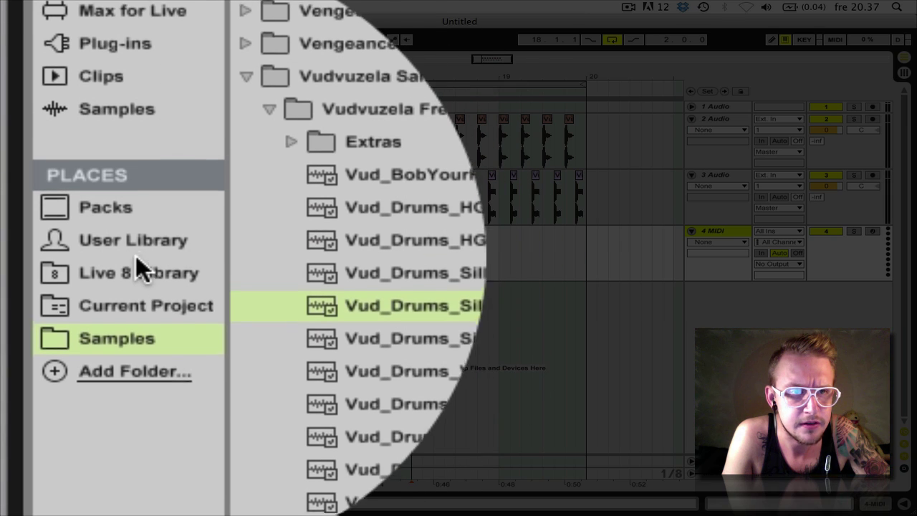
- Drag Fet Supersaw Bass.adg from User Library > Instrument Rack > Benver Racks onto the 4 MIDI track
click(50, 234)
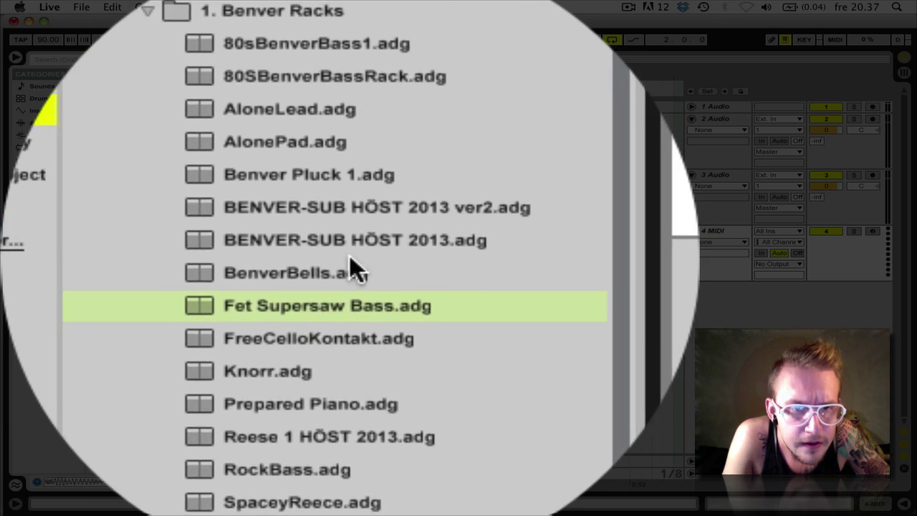
click(507, 420)
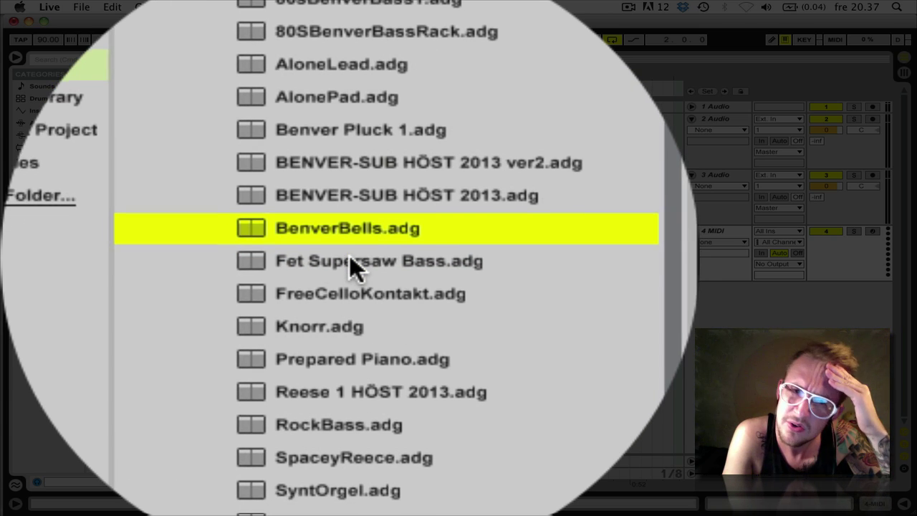
click(278, 290)
drag(349, 262, 431, 241)
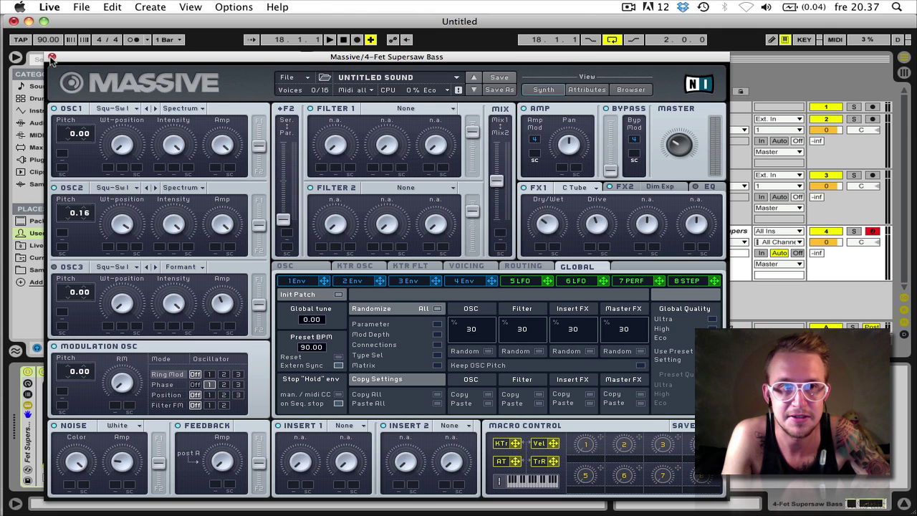
- Close the Massive window and play a test bass note with the A key
click(52, 58)
key(a)
key(a)
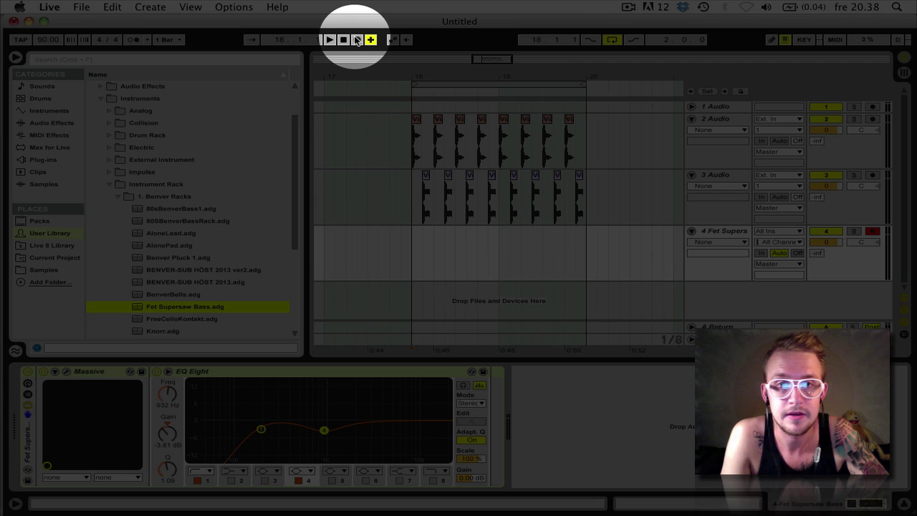
- Arrangement-record a two-bar bass line on track 4 using the D and F keys
click(357, 40)
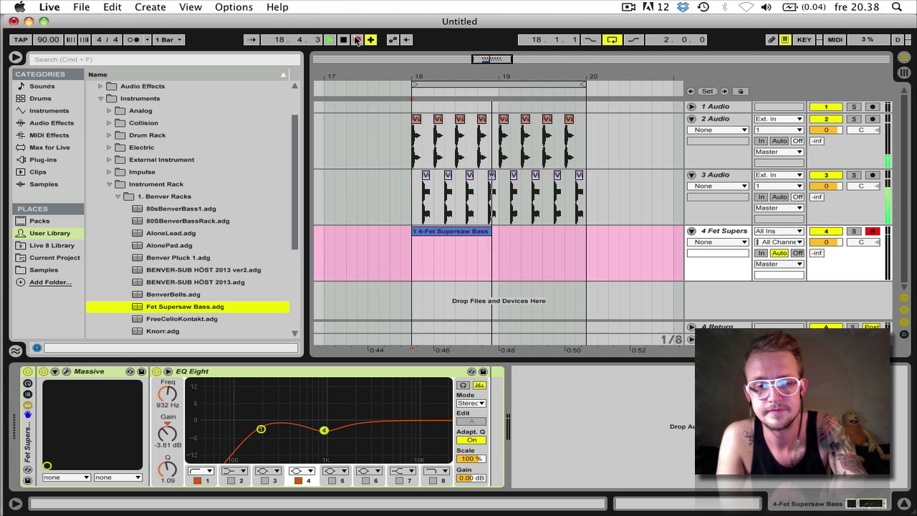
key(d)
key(f)
key(f)
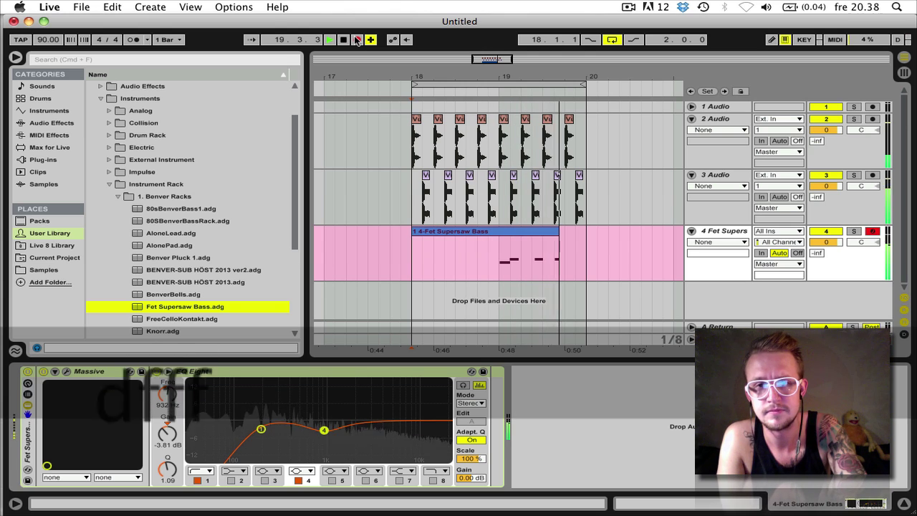
key(f)
key(d)
key(d)
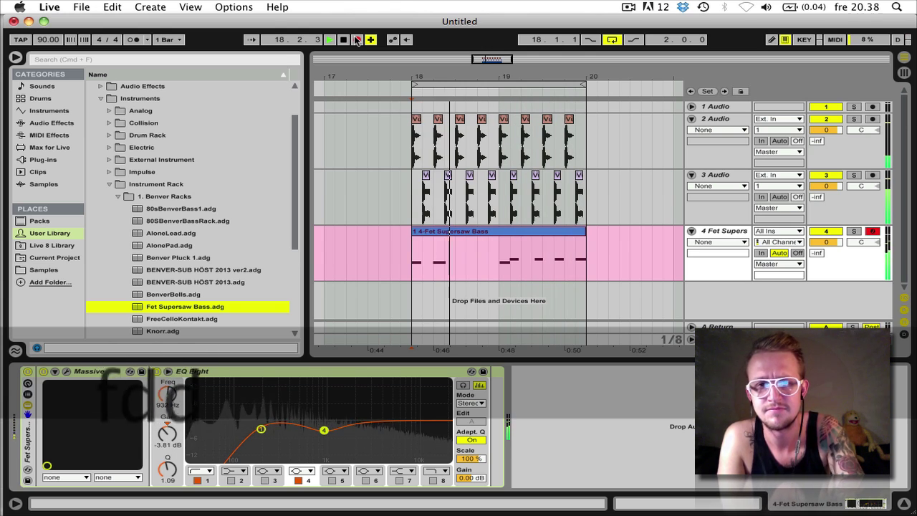
key(d)
key(d)
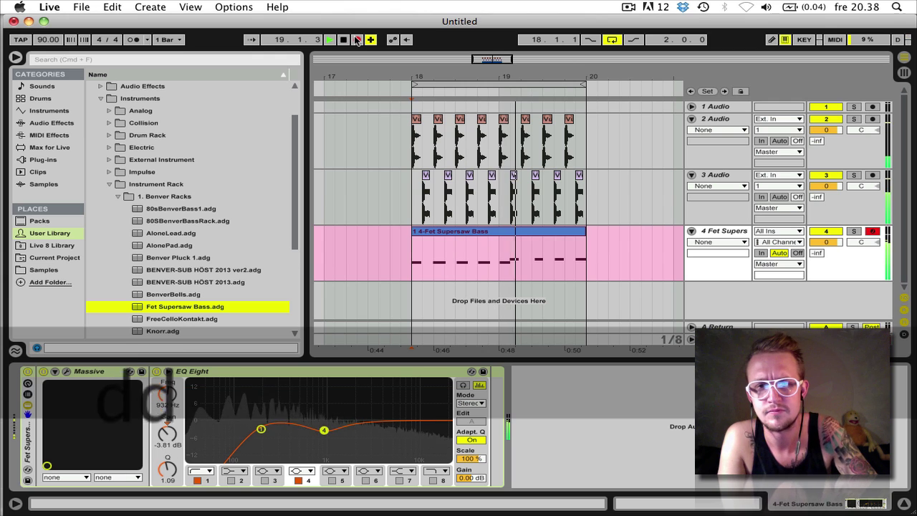
click(357, 39)
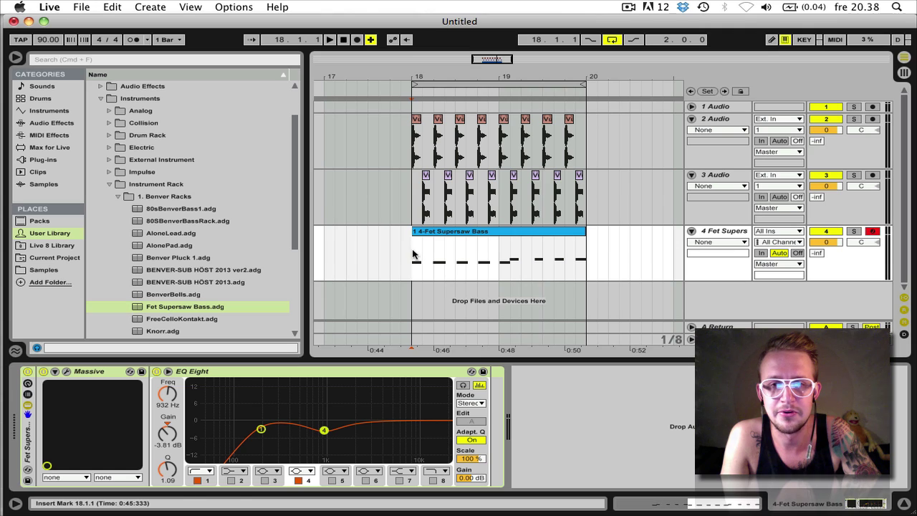
- Open the 4-Fet Supersaw Bass clip in Detail View and select the E0 note at bar 3
double_click(435, 238)
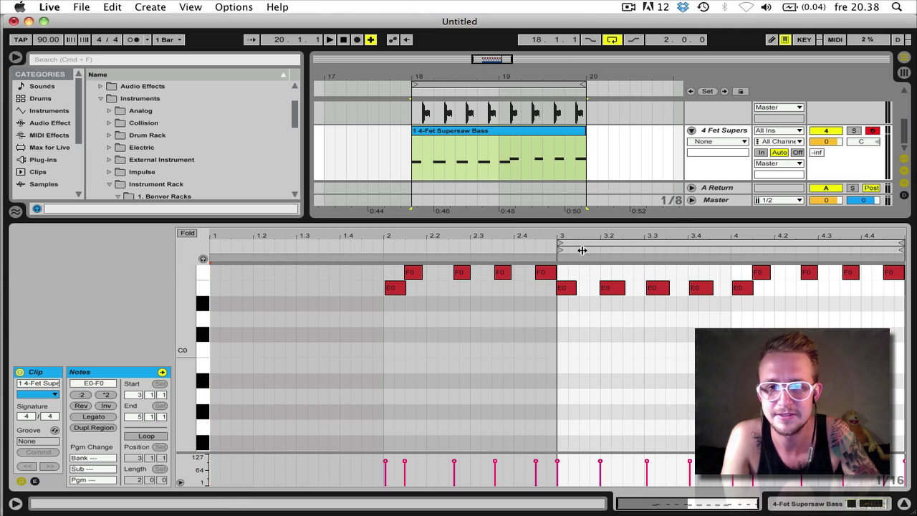
click(558, 288)
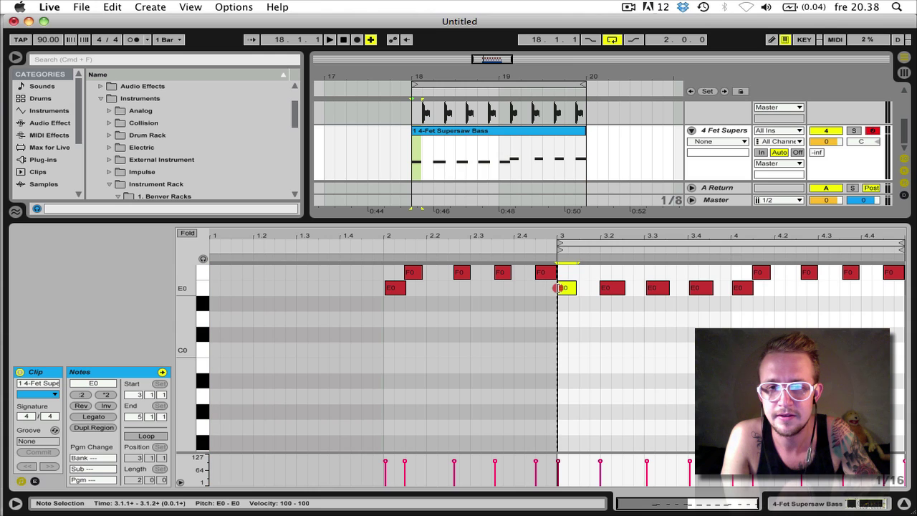
click(558, 288)
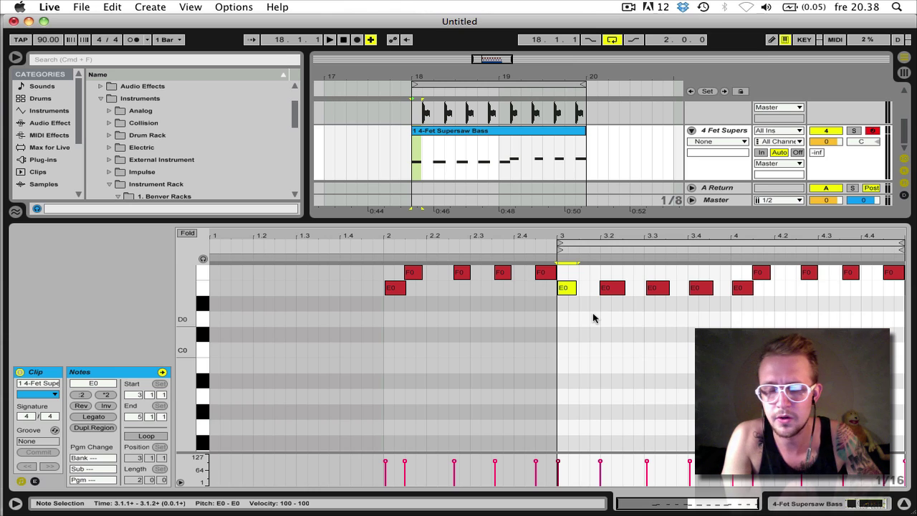
- Quantize the notes from bar 3 onward, zoom in, and try grid sizes before disabling snapping
drag(564, 319, 894, 280)
key(super+u)
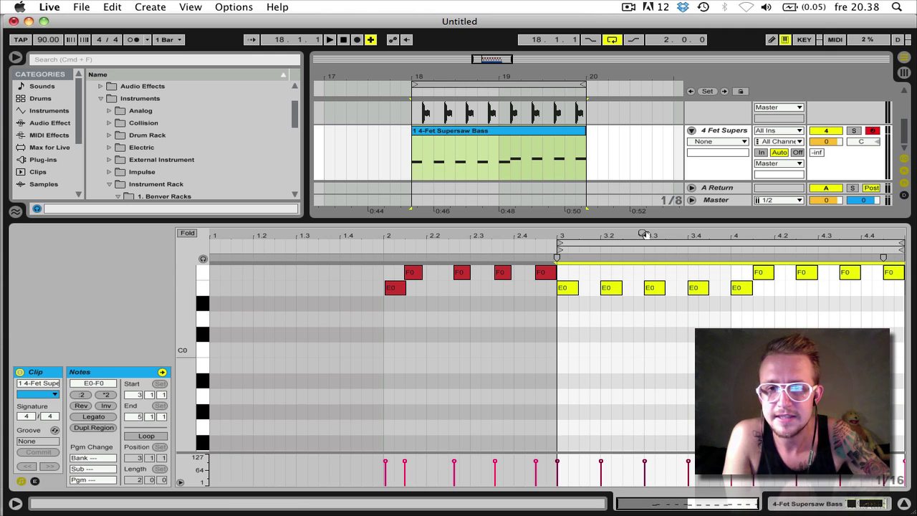
drag(644, 235, 641, 235)
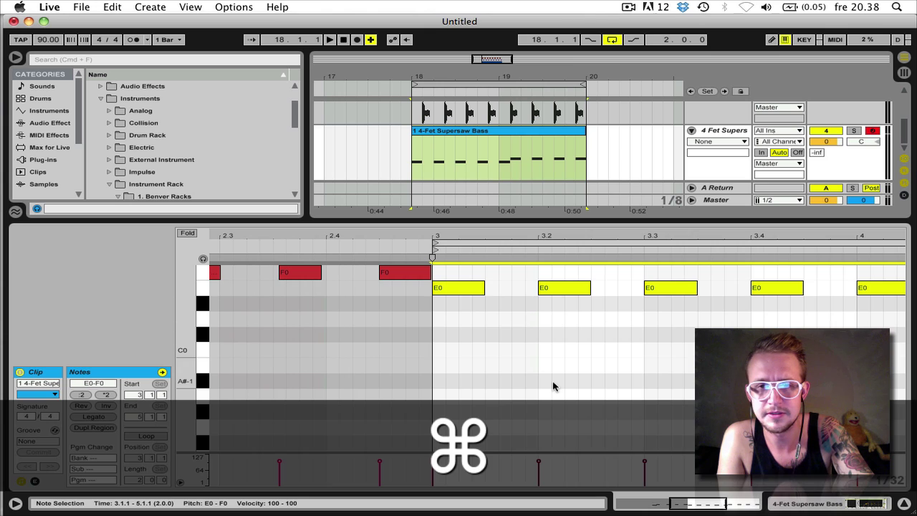
key(super+2)
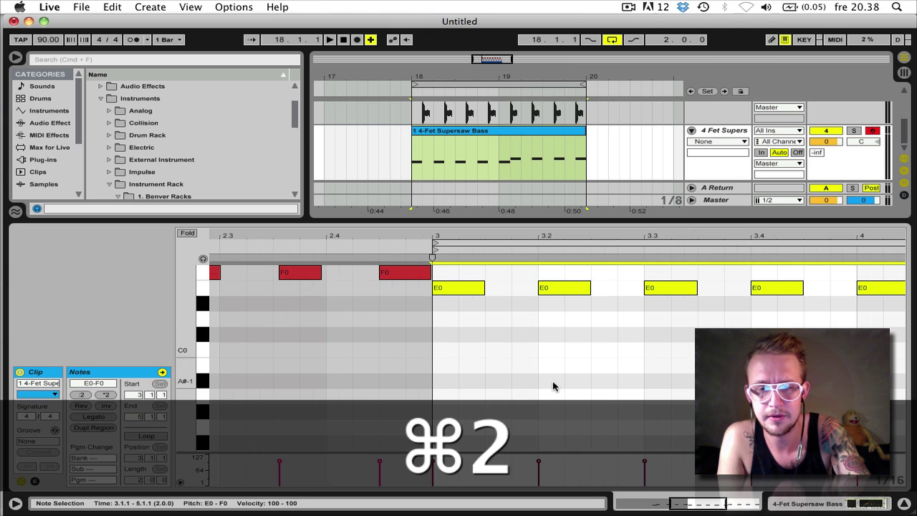
key(super+1)
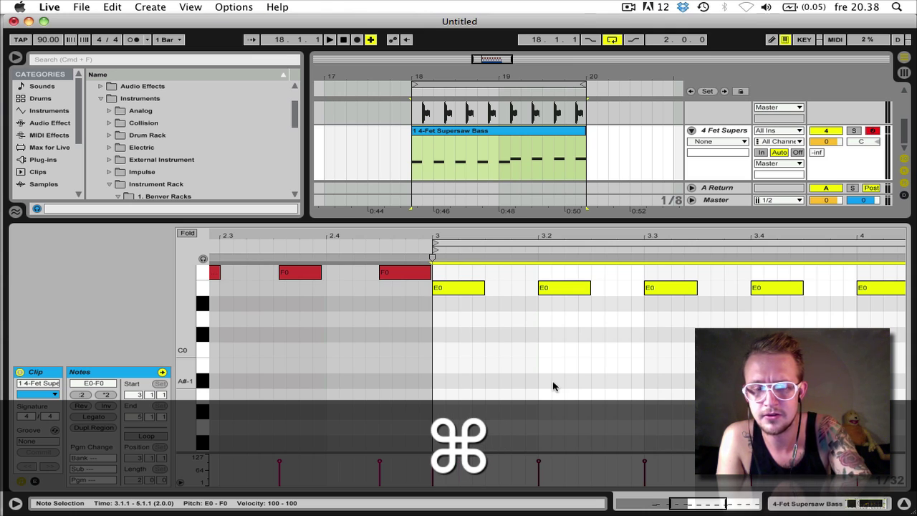
key(super+3)
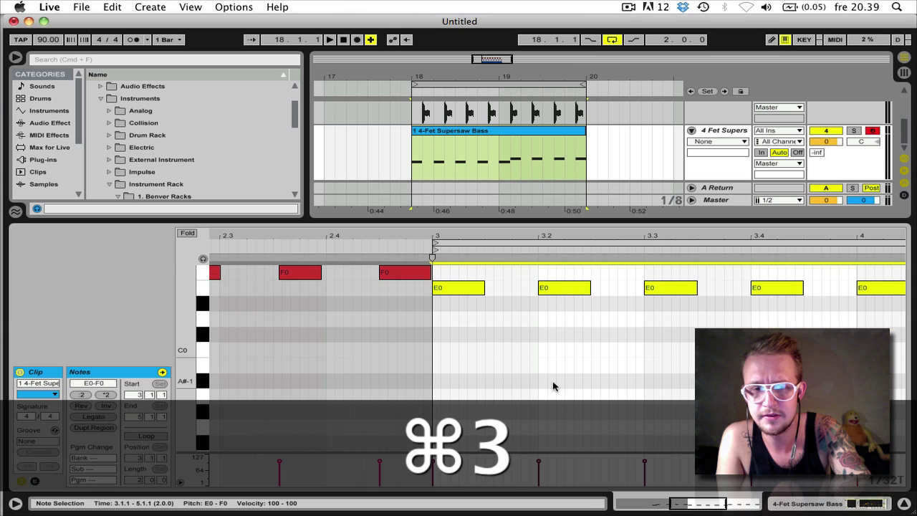
key(super+3)
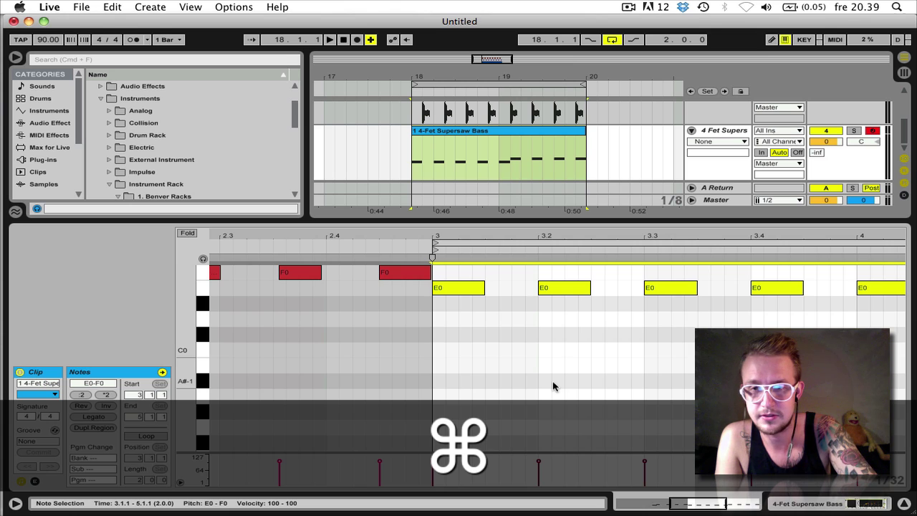
key(super+4)
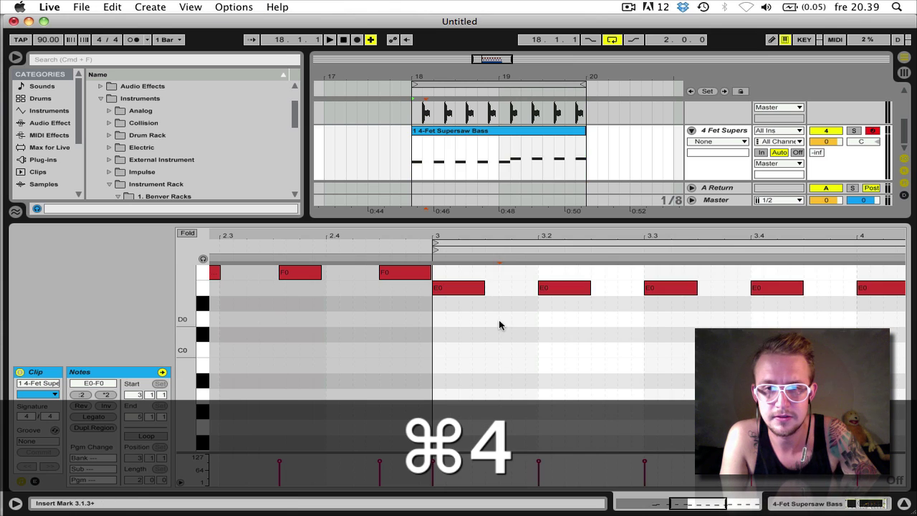
- Try a D0 note just after beat 3, then remove it with snapping back on
double_click(501, 320)
drag(507, 321, 498, 321)
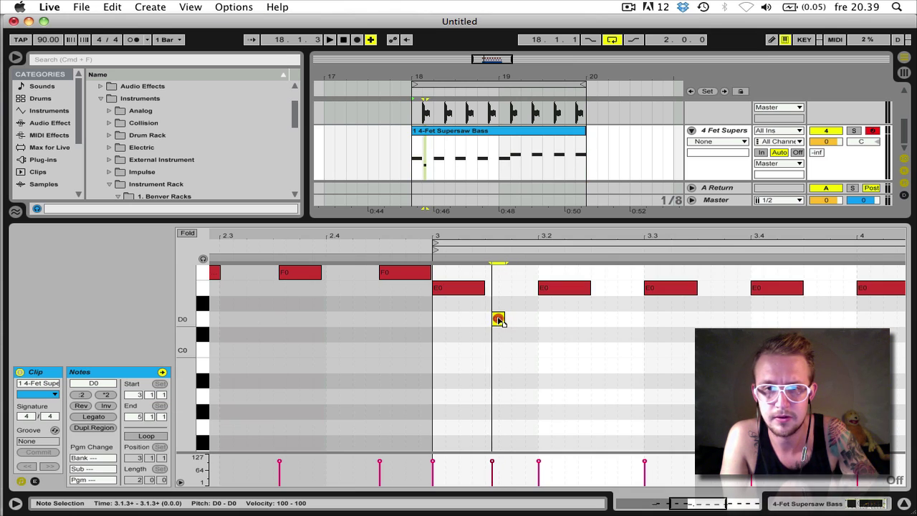
key(super+z)
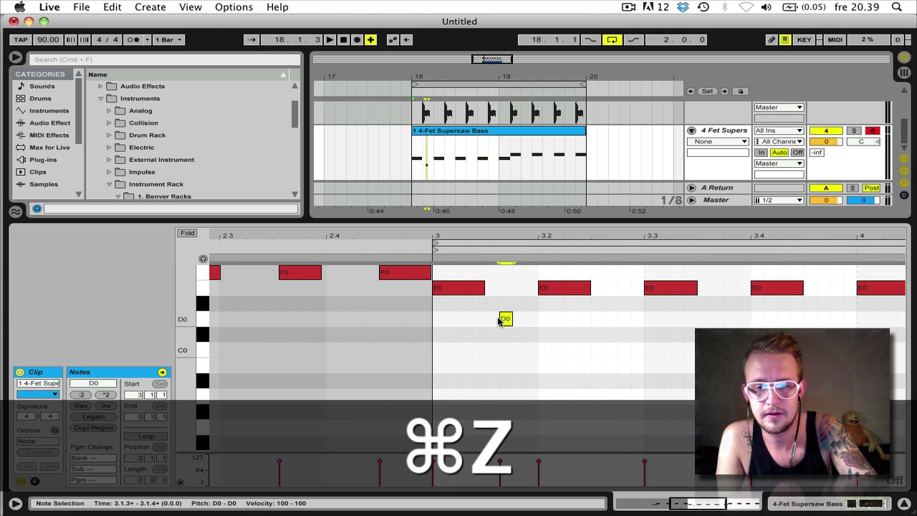
key(super+4)
double_click(506, 319)
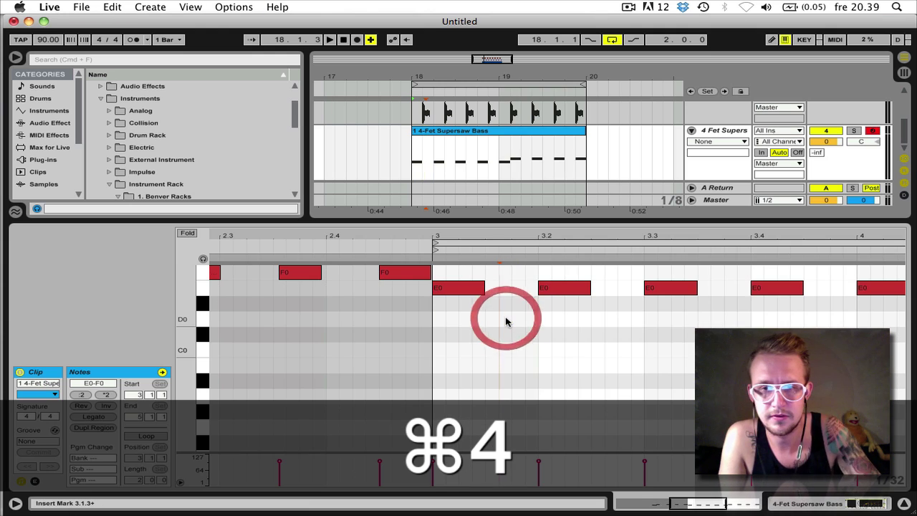
- Set a 1/64 grid and add short E0 notes near 3.1.3 and 3.1.4, then play
key(super+1)
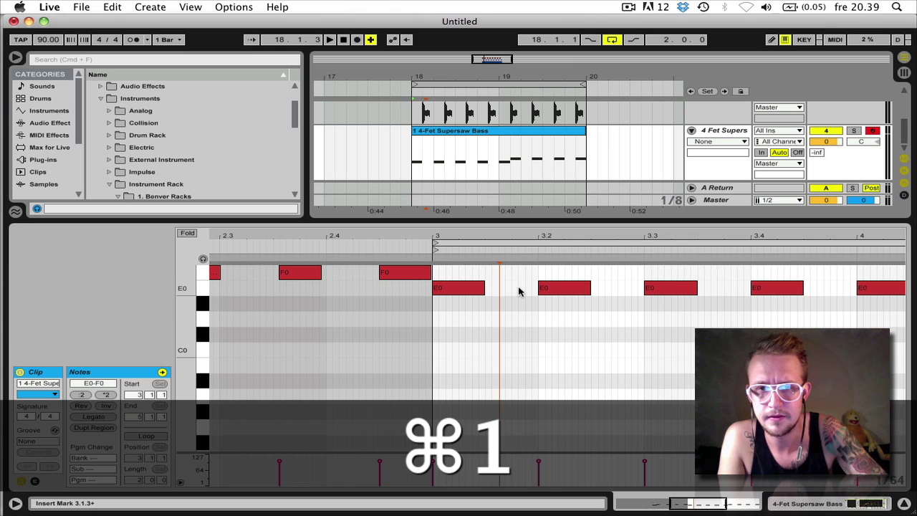
double_click(521, 287)
double_click(509, 287)
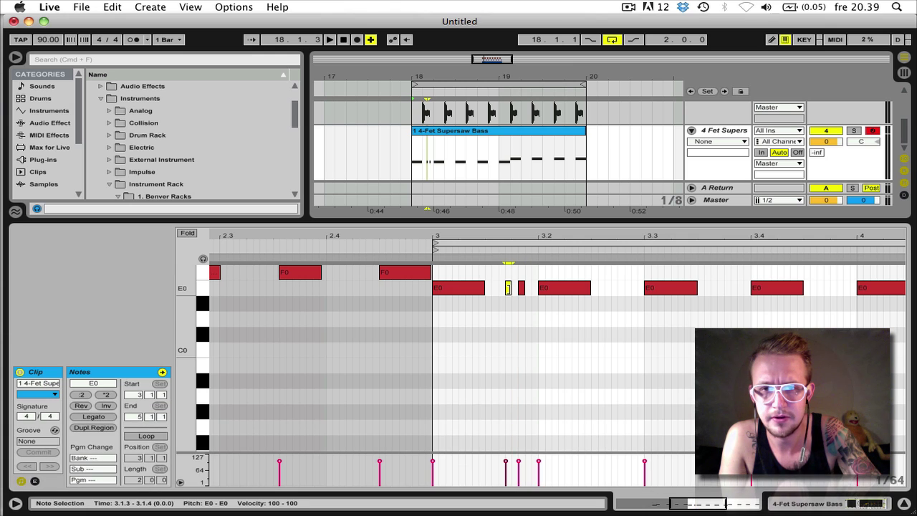
key(space)
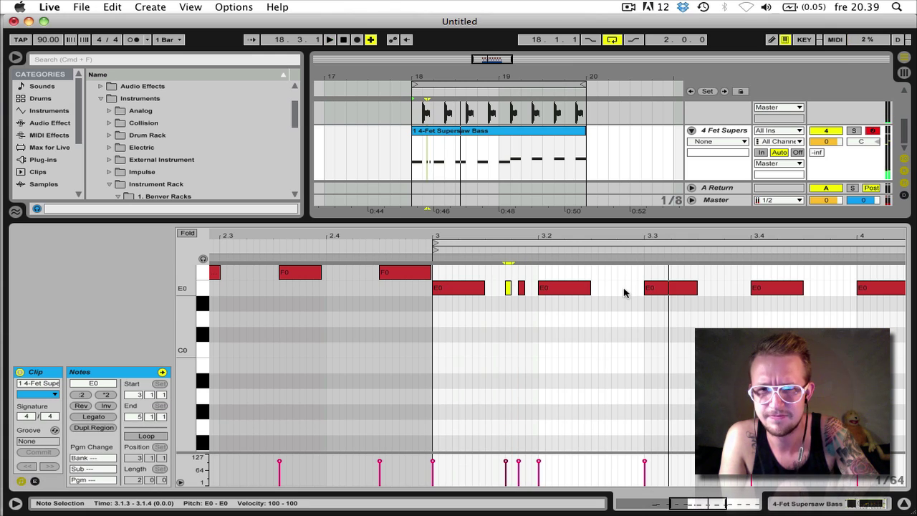
- Add short E0 pairs at 3.2.4 and before 3.4 on a triplet grid, then play from 3.3.3
double_click(621, 289)
double_click(634, 287)
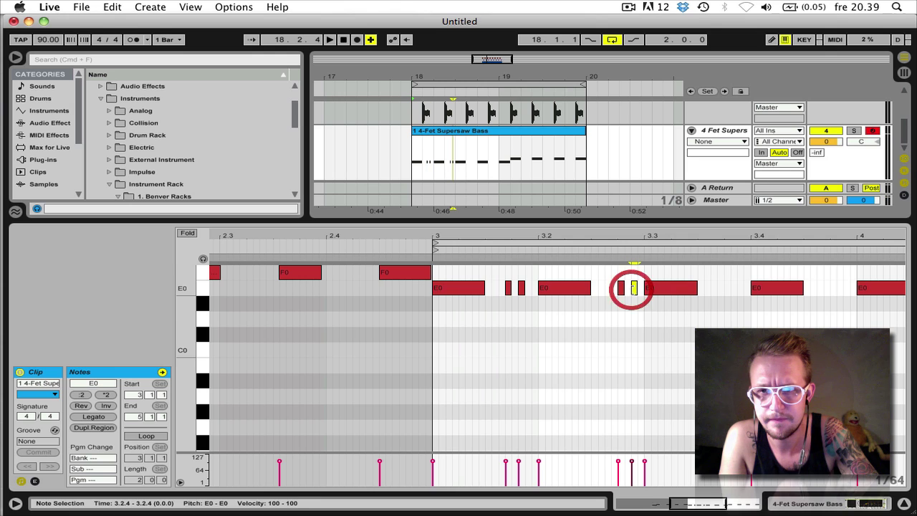
key(super+3)
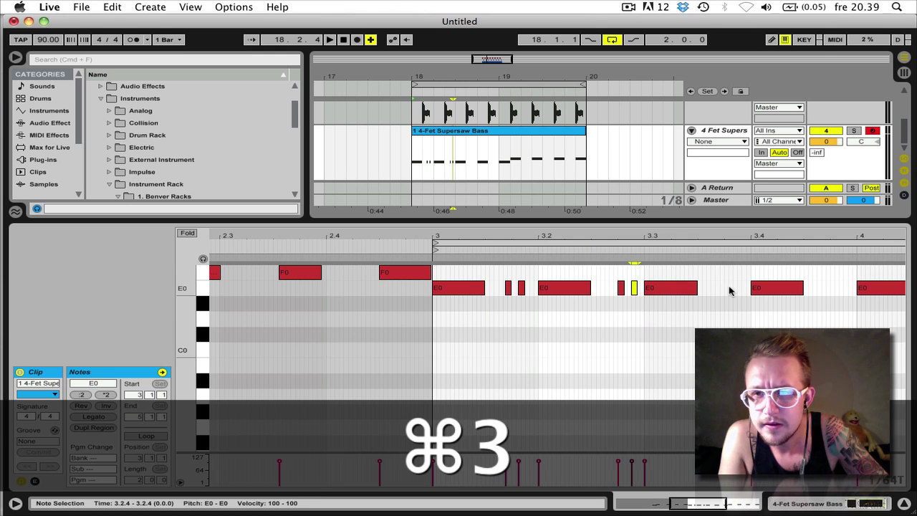
double_click(729, 288)
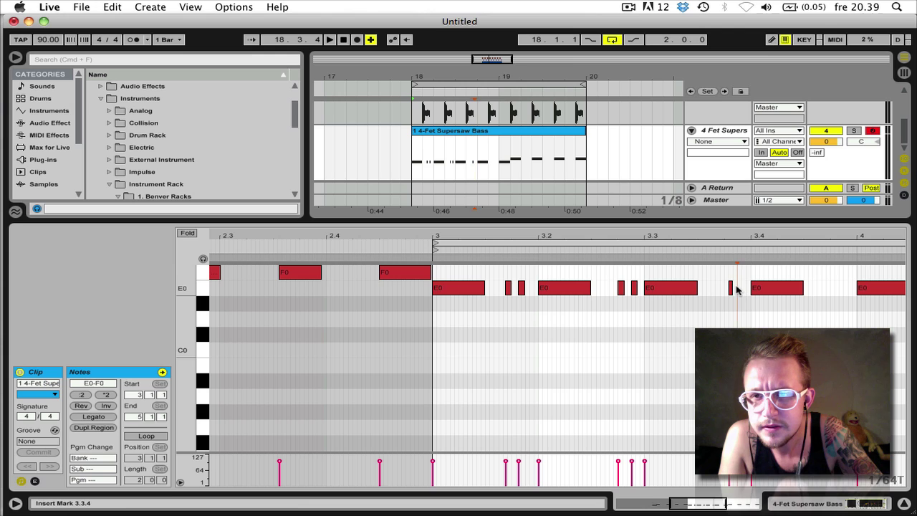
double_click(738, 288)
key(Right)
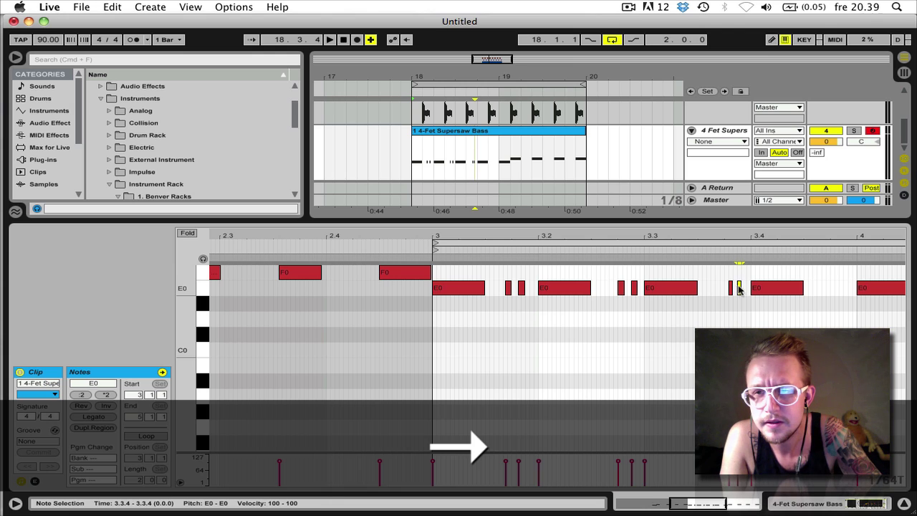
click(716, 258)
key(space)
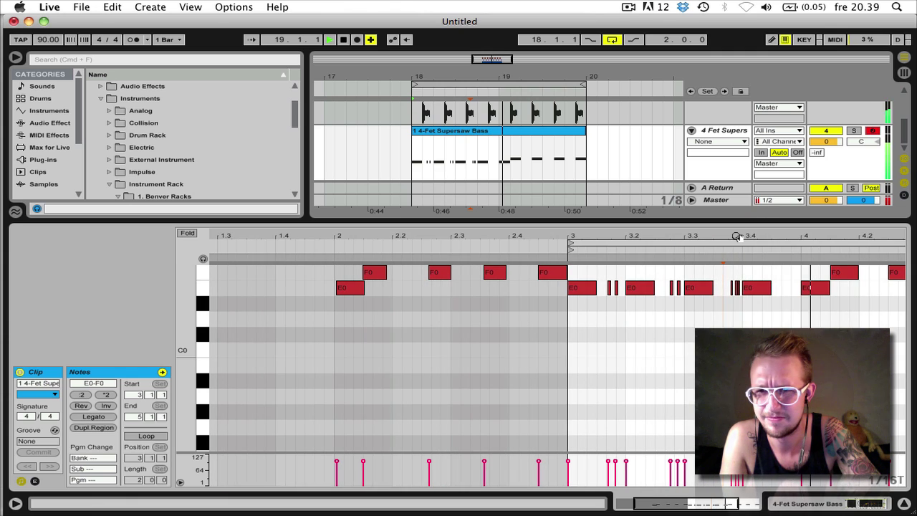
- Copy the E0 note at 3.4 up to G0, and move the D#0 note at 4.2.1 to G0 at 4.4.1
key(space)
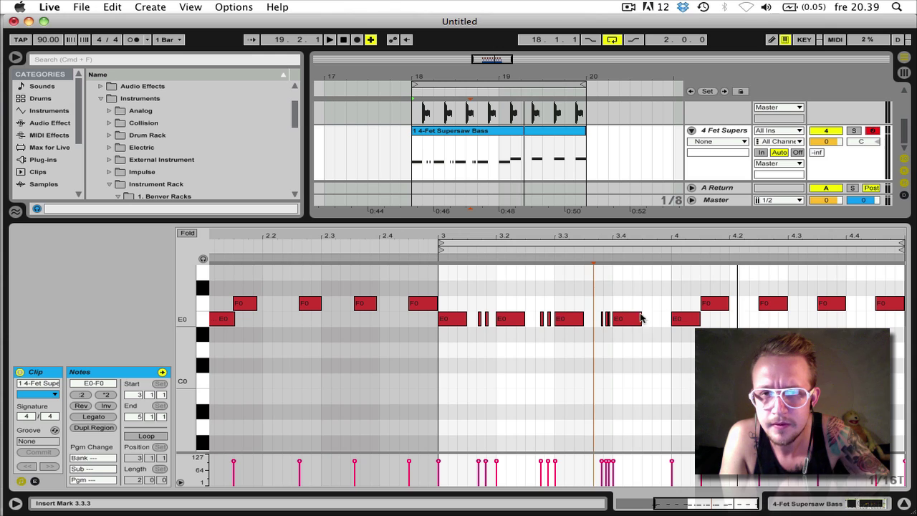
click(631, 319)
key(super+3)
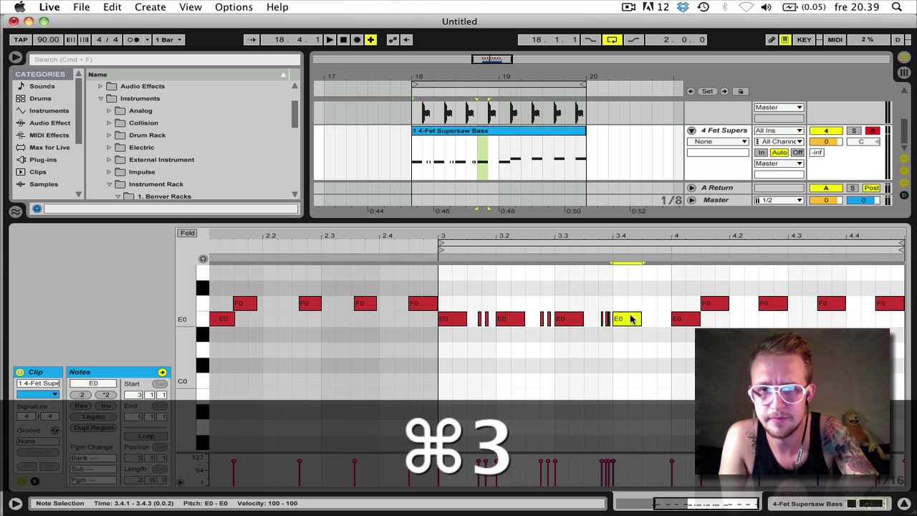
drag(628, 320, 658, 278)
scroll(657, 277, down, 1)
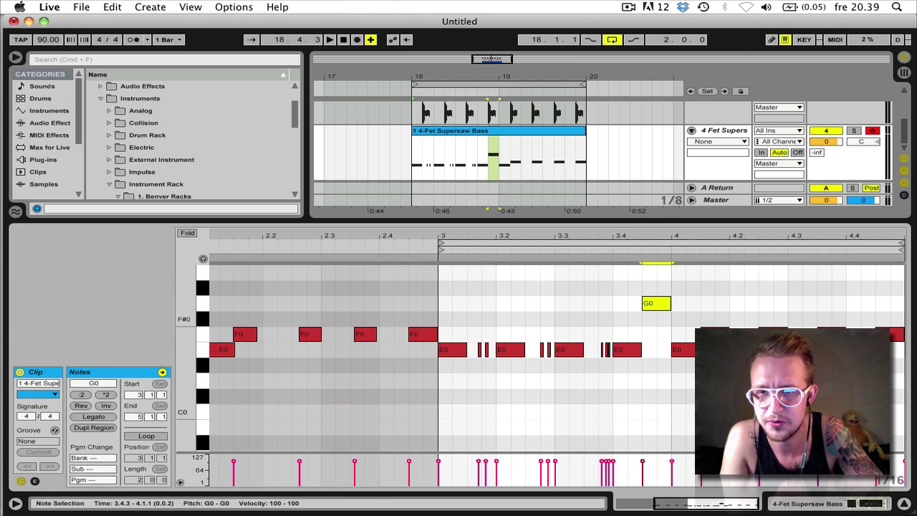
click(745, 365)
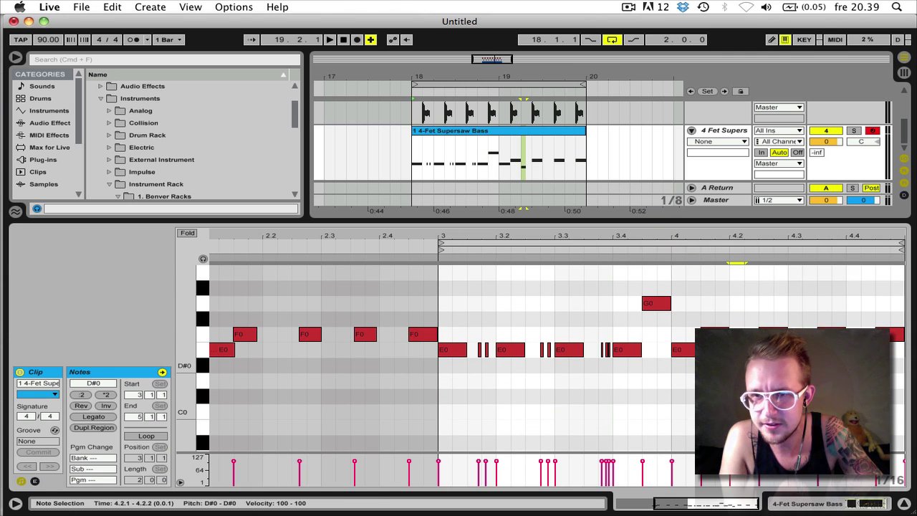
drag(746, 366, 860, 306)
scroll(860, 305, up, 1)
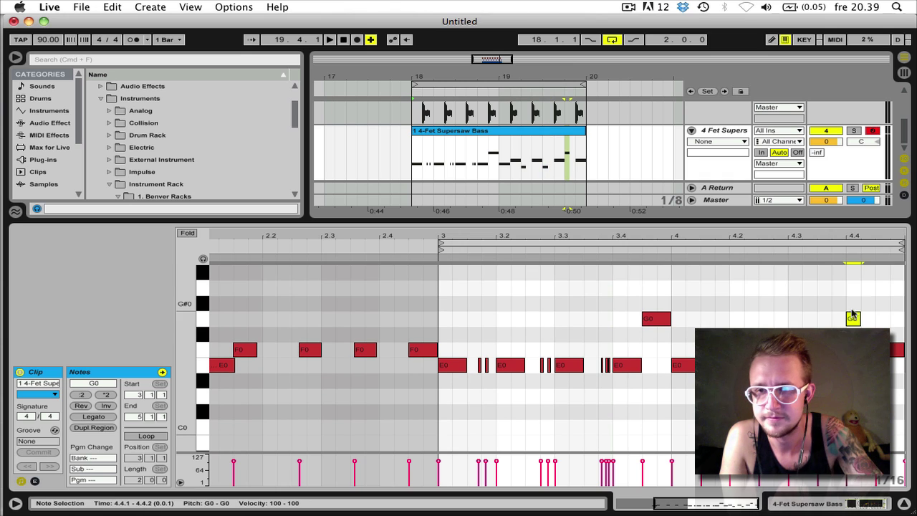
- Nudge and duplicate the short F0 note at 4.2.2 into extra short F0 notes in bar 4, then show the bass devices
key(super+1)
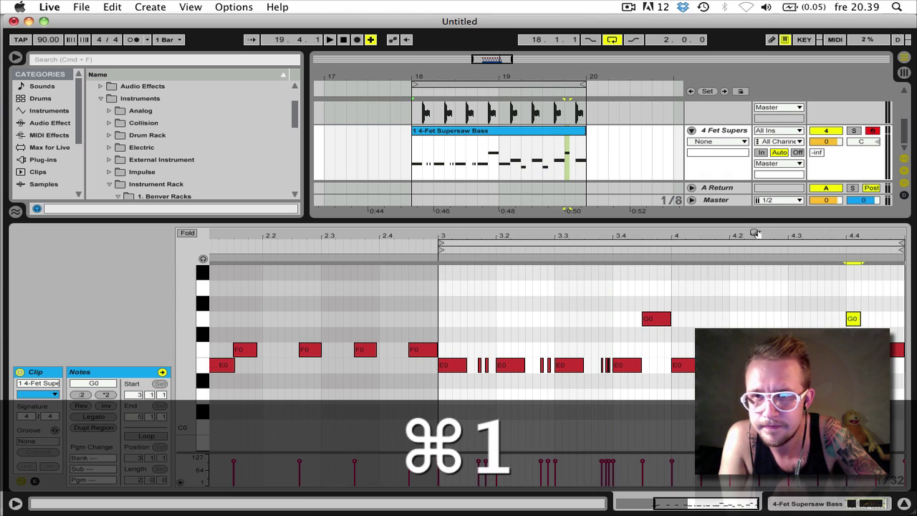
drag(756, 234, 753, 301)
click(746, 350)
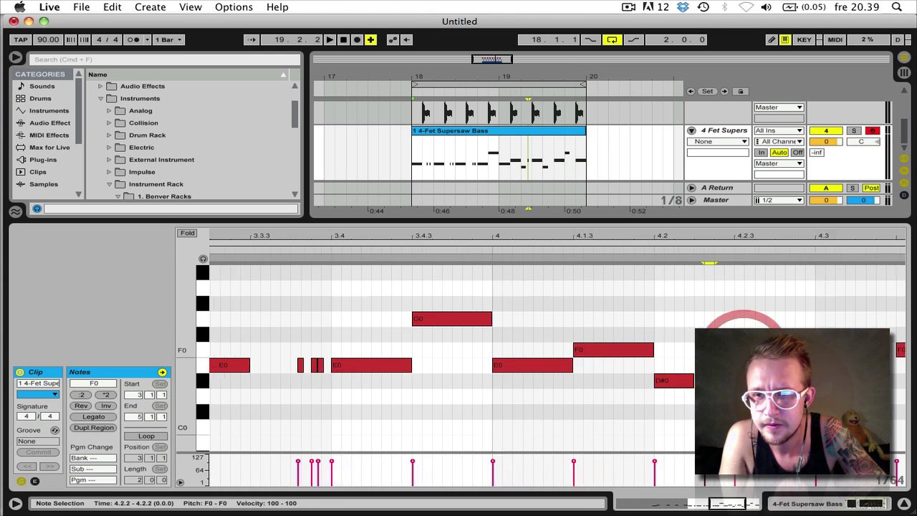
scroll(643, 358, right, 3)
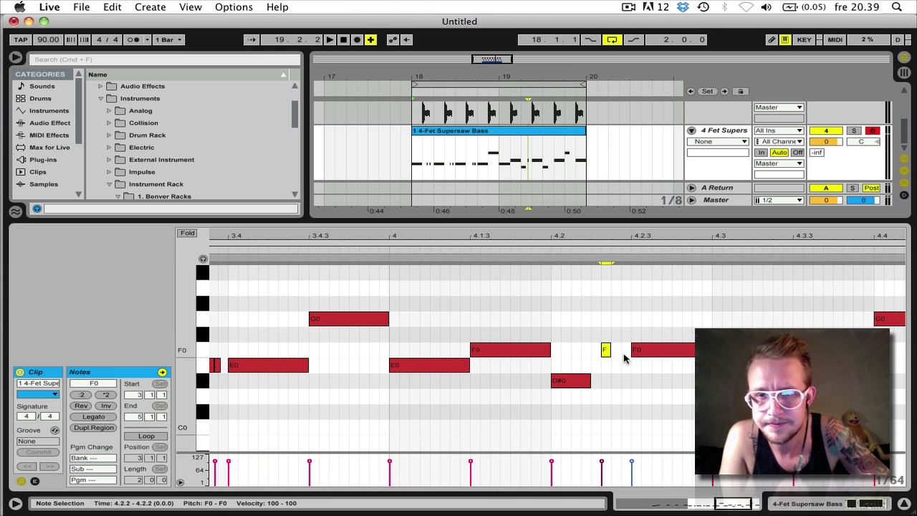
key(Left)
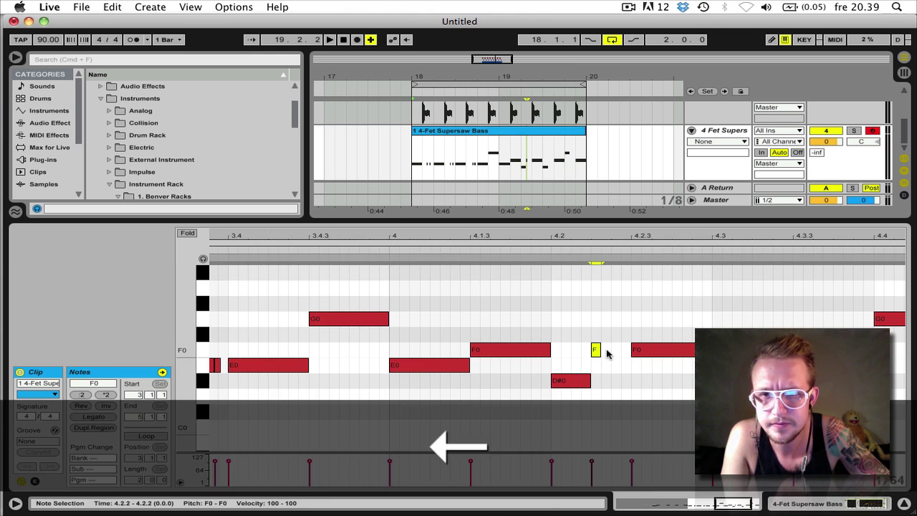
key(super+d)
key(super+3)
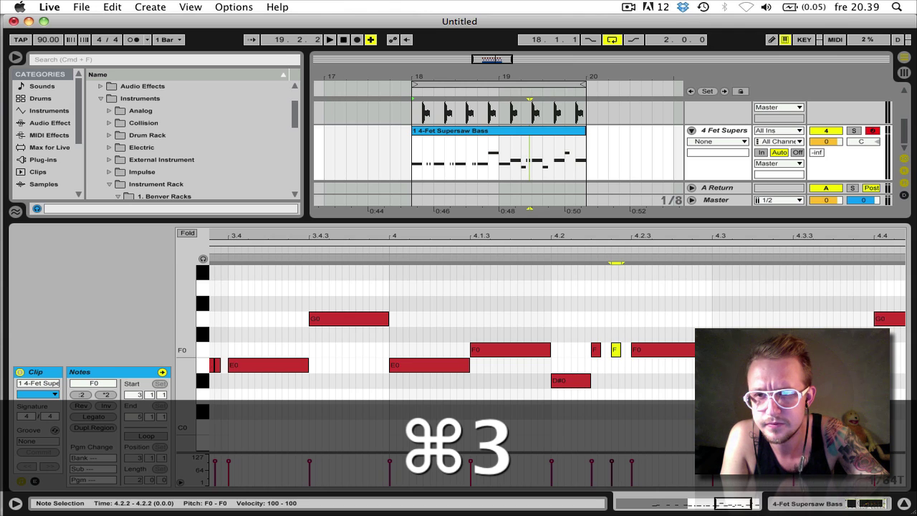
click(761, 394)
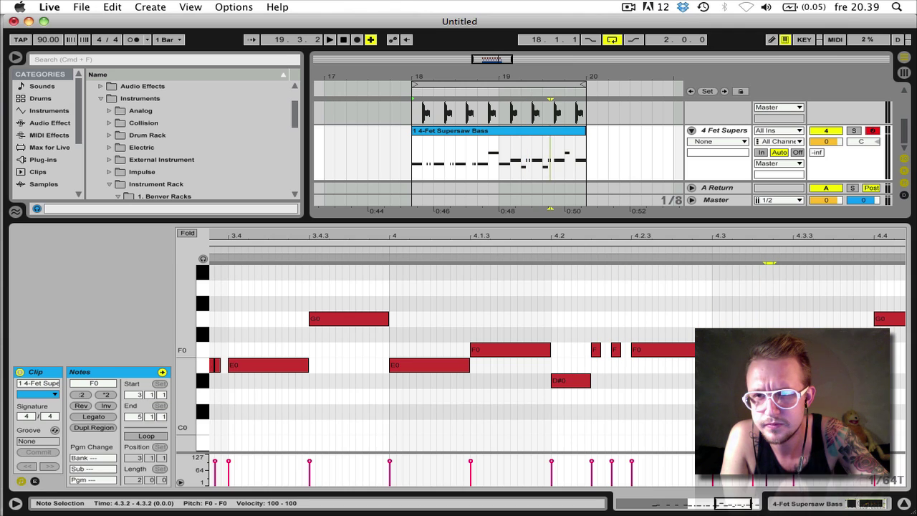
key(super+d)
scroll(761, 394, right, 5)
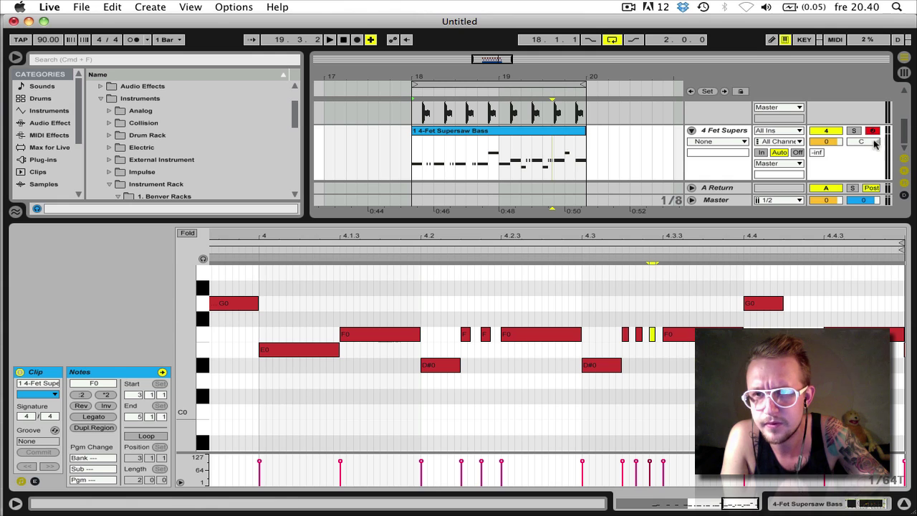
key(shift+Tab)
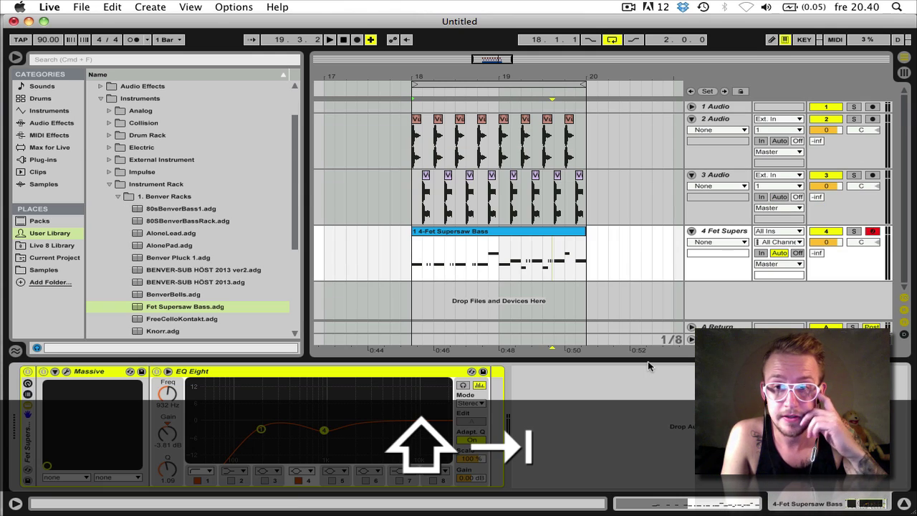
key(space)
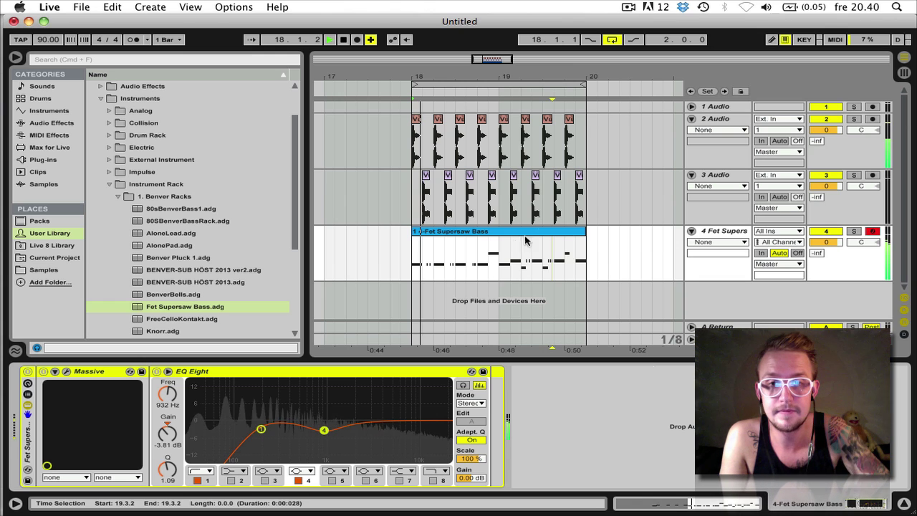
drag(456, 71, 455, 58)
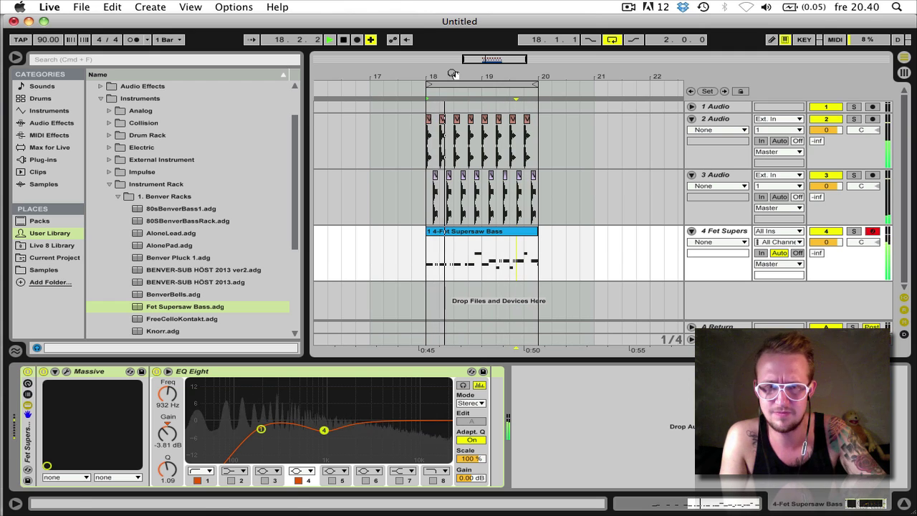
click(484, 222)
key(space)
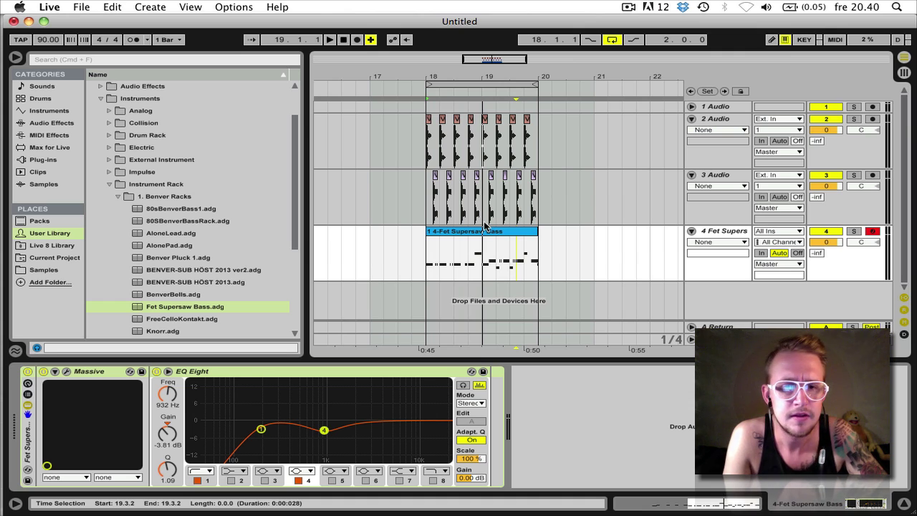
click(271, 373)
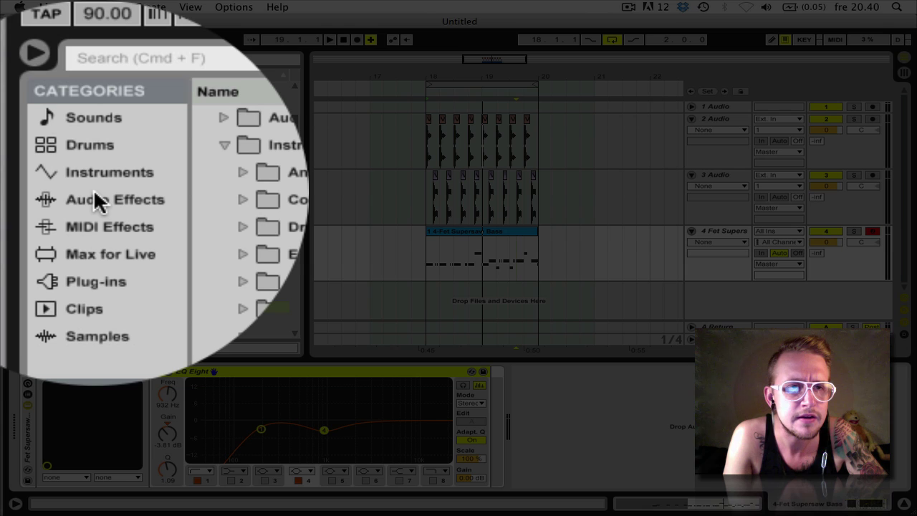
- Drag EQ Eight from Audio Effects into the bass chain as a second EQ after the first
click(94, 189)
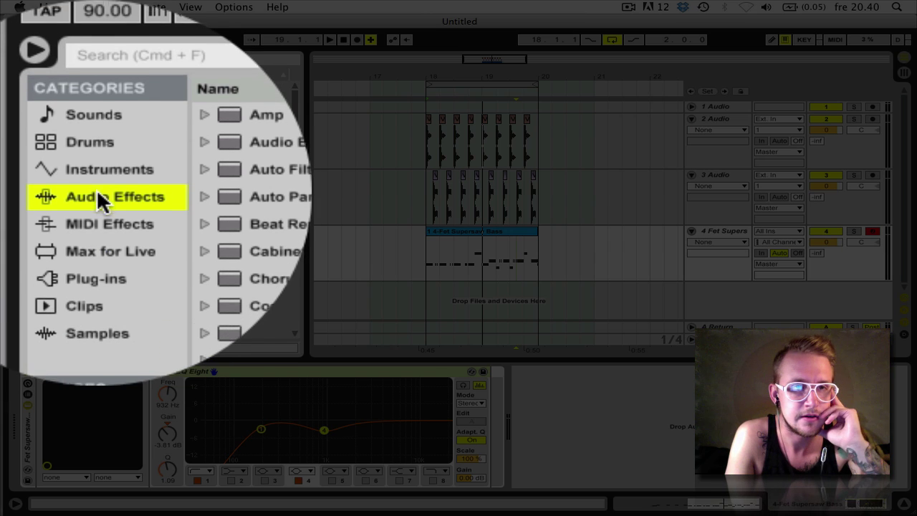
click(213, 207)
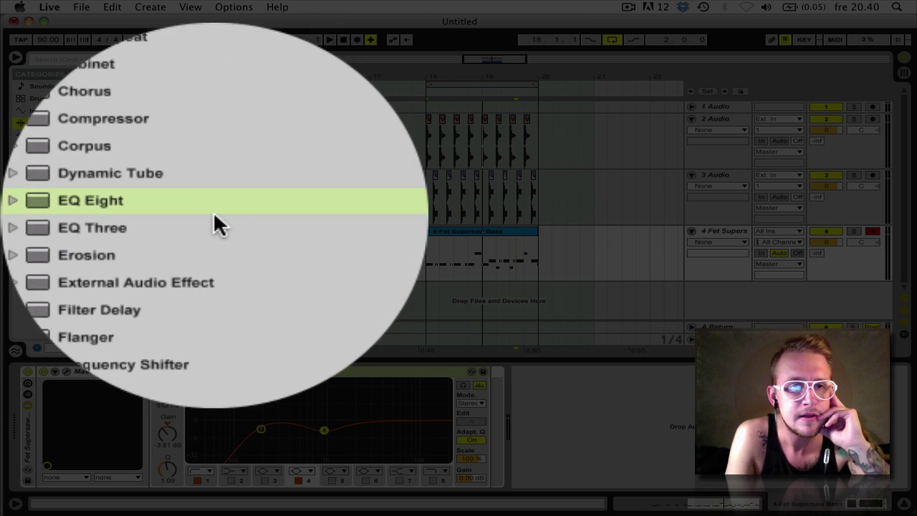
double_click(213, 208)
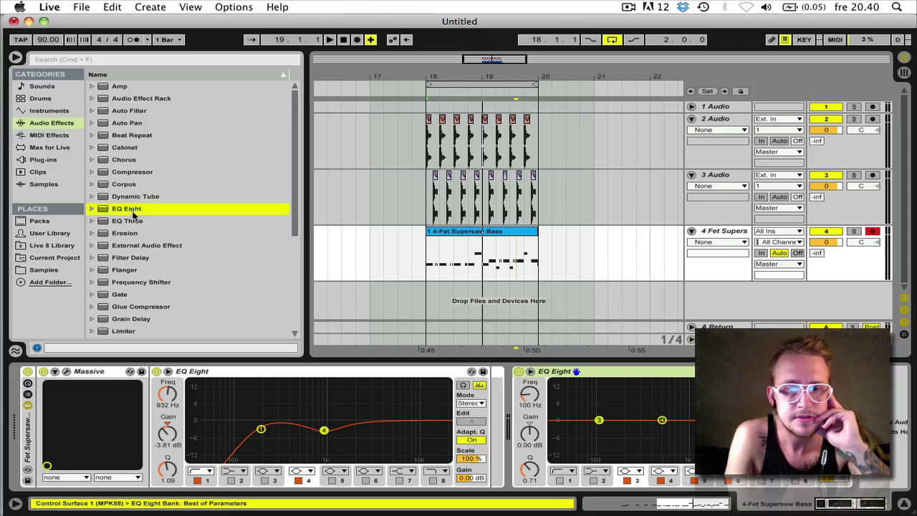
click(595, 371)
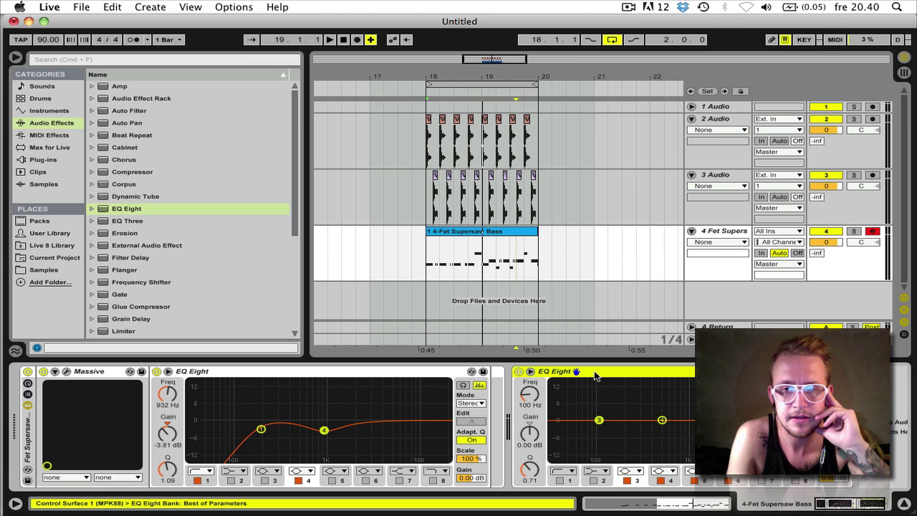
key(Delete)
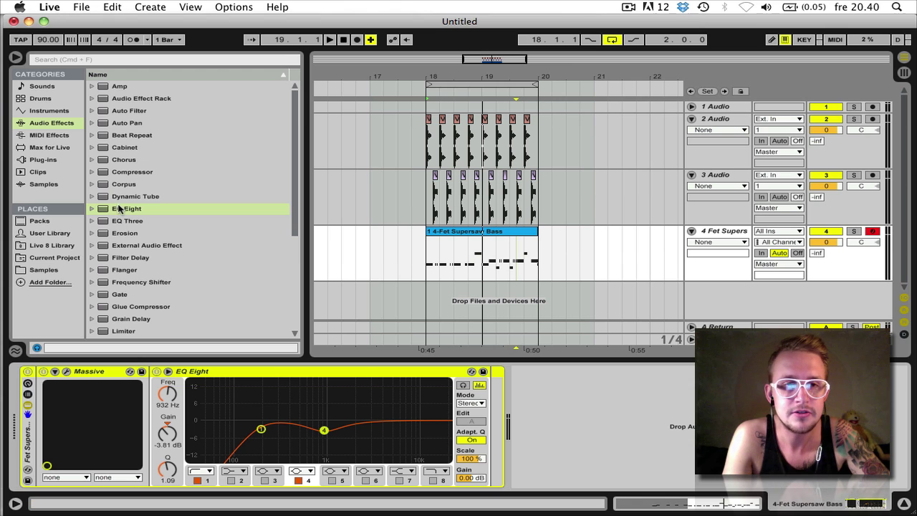
drag(120, 208, 610, 425)
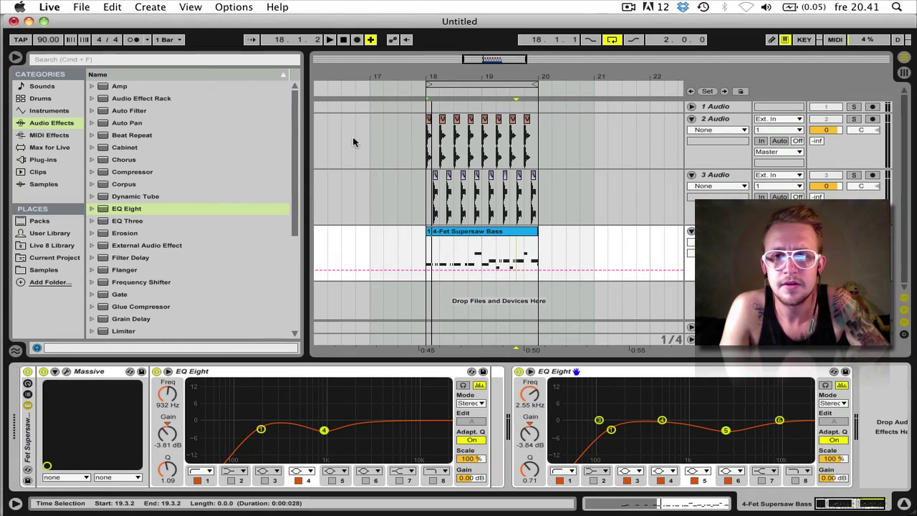
click(746, 175)
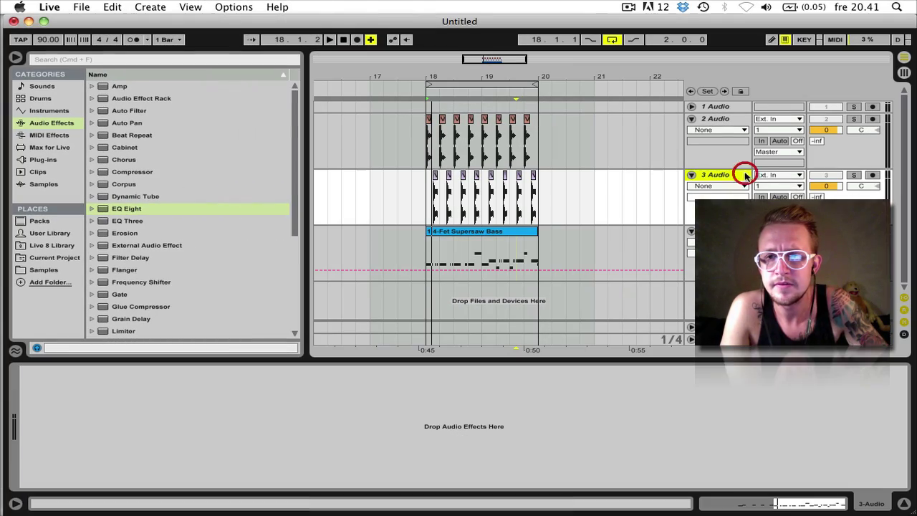
- Group the 2 Audio and 3 Audio drum tracks with Ctrl+G and name the group KickSnare
shift+click(725, 121)
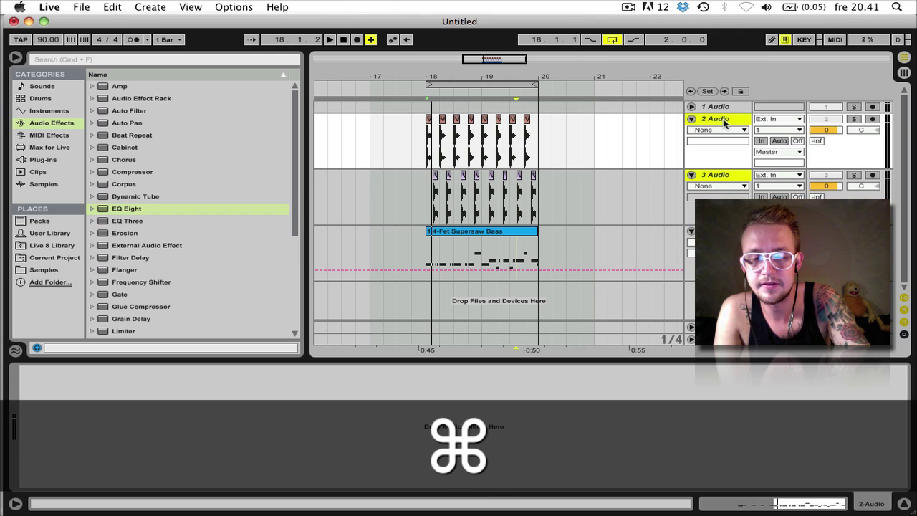
key(ctrl+d)
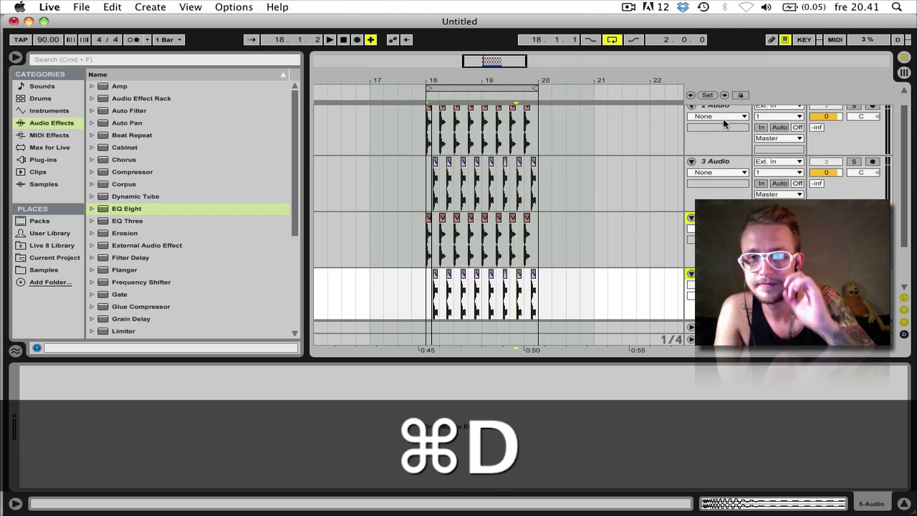
key(ctrl+z)
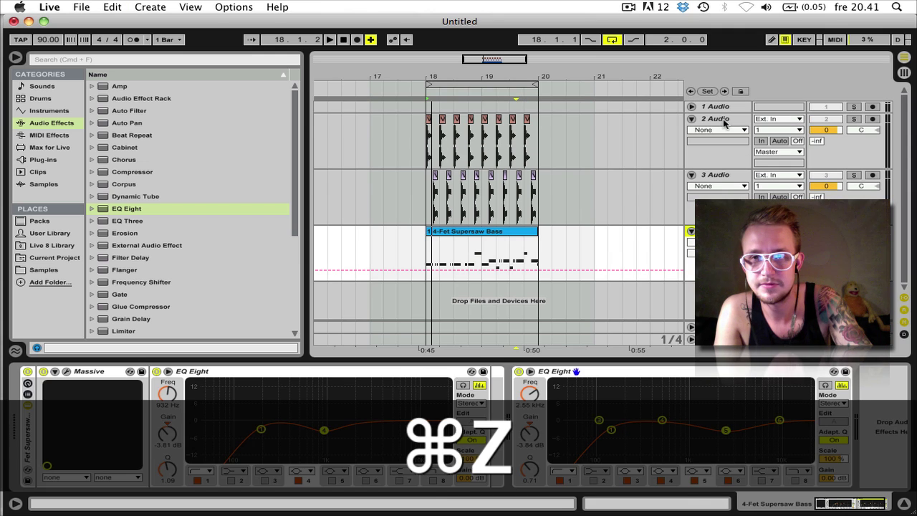
click(721, 122)
shift+click(713, 174)
key(ctrl+g)
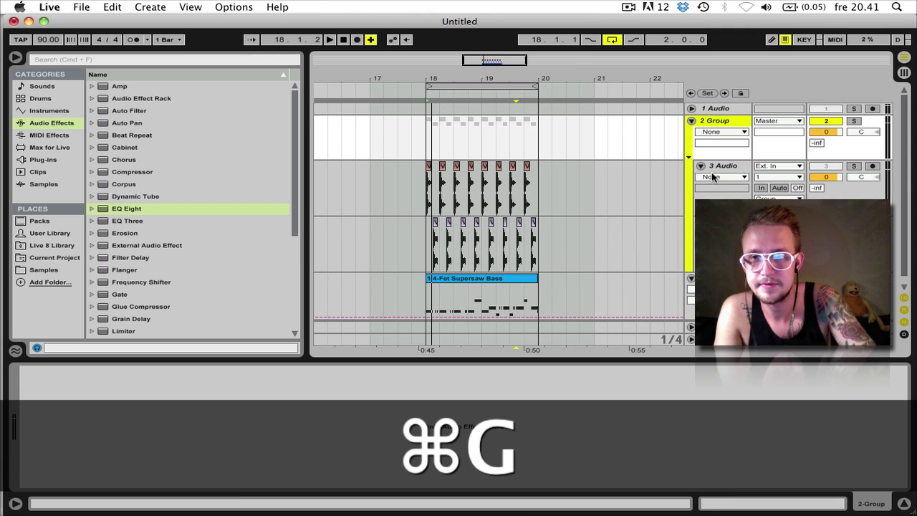
key(ctrl+r)
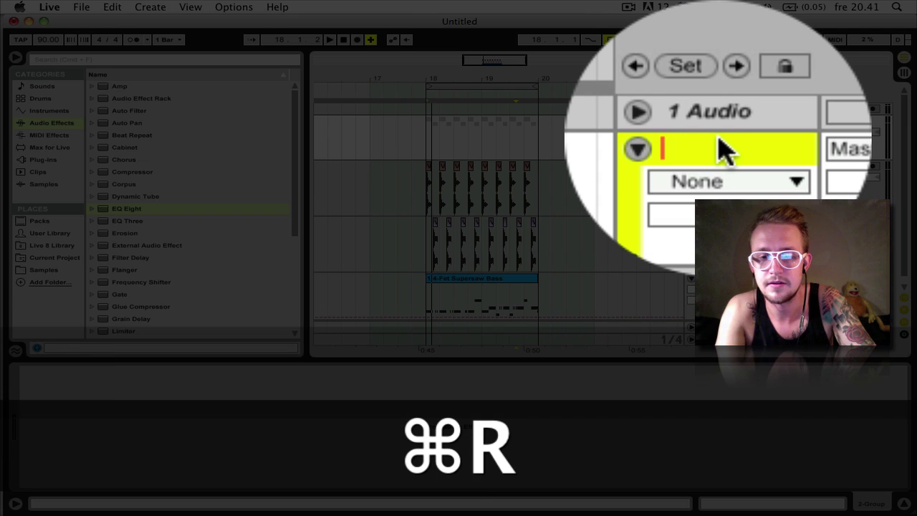
text(KickSnare)
key(Return)
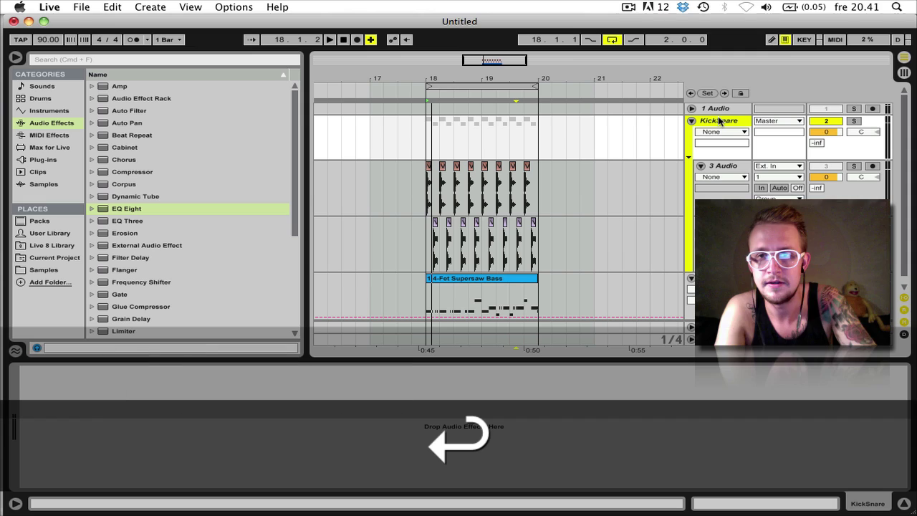
click(717, 281)
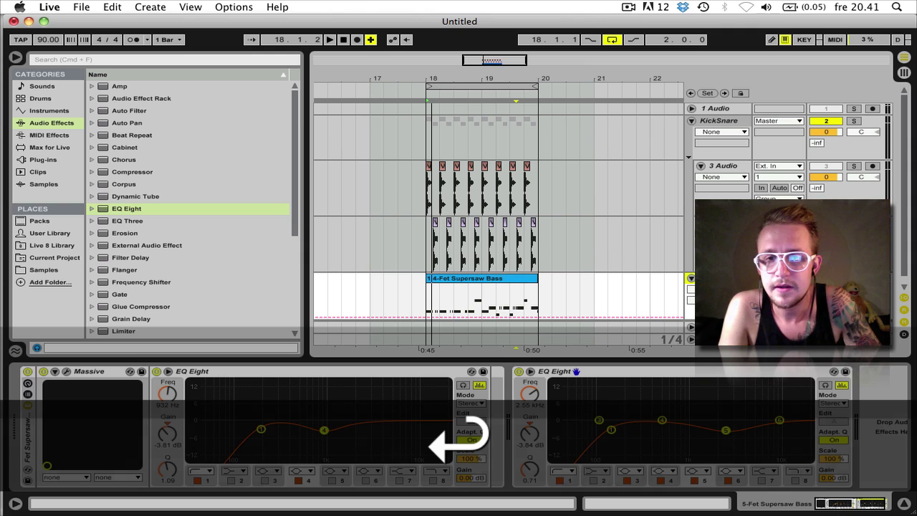
- Add a Compressor to the bass chain and set its sidechain Audio From to KickSnare
click(101, 172)
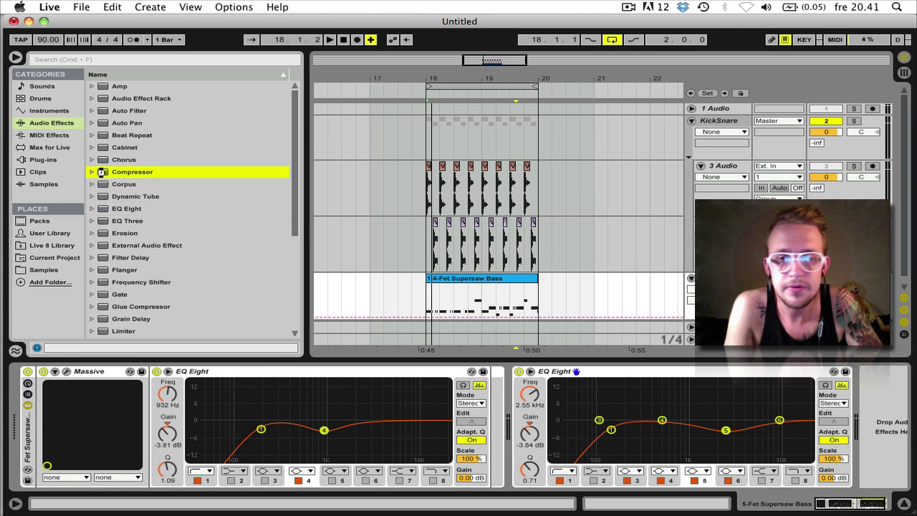
double_click(101, 172)
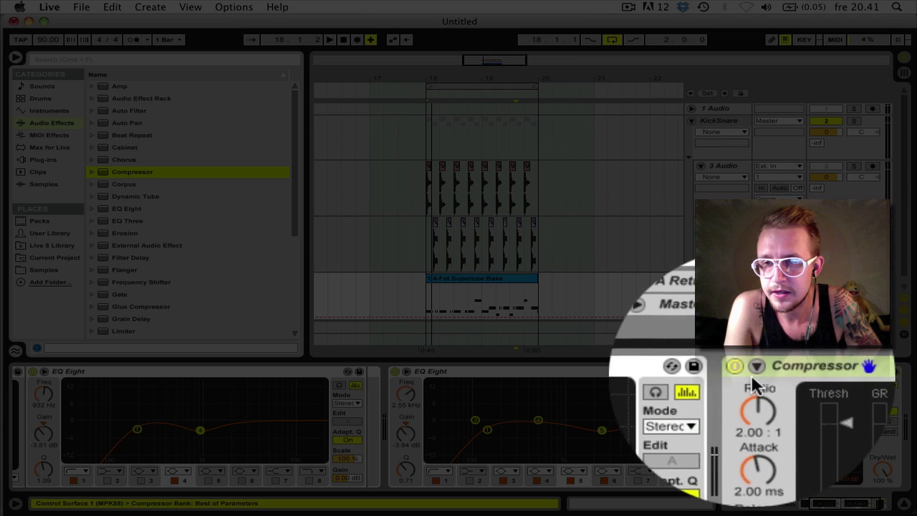
click(755, 369)
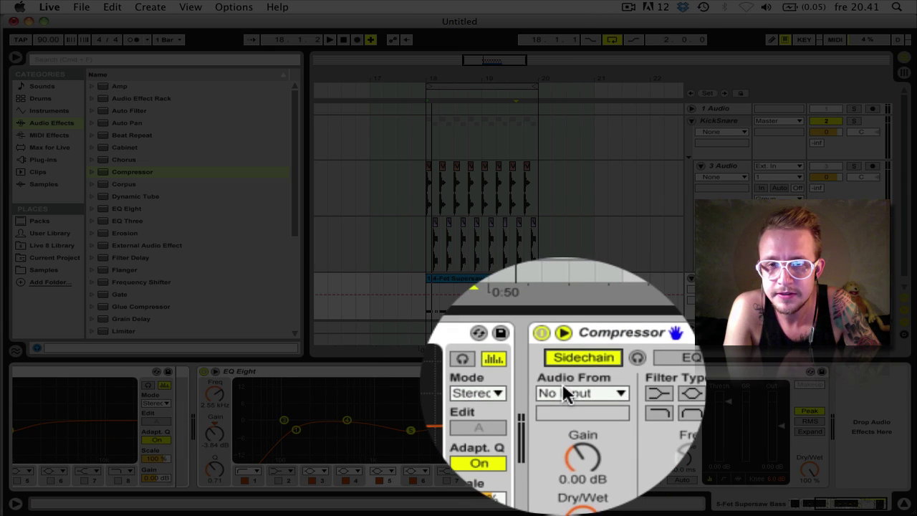
click(564, 392)
click(563, 420)
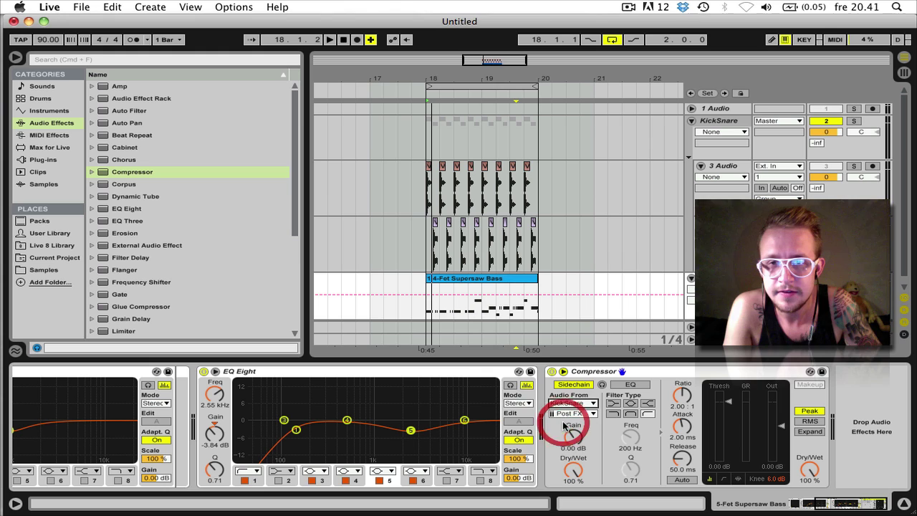
- Play the bass and lower the Compressor threshold to about -23.2 dB for more ducking
key(space)
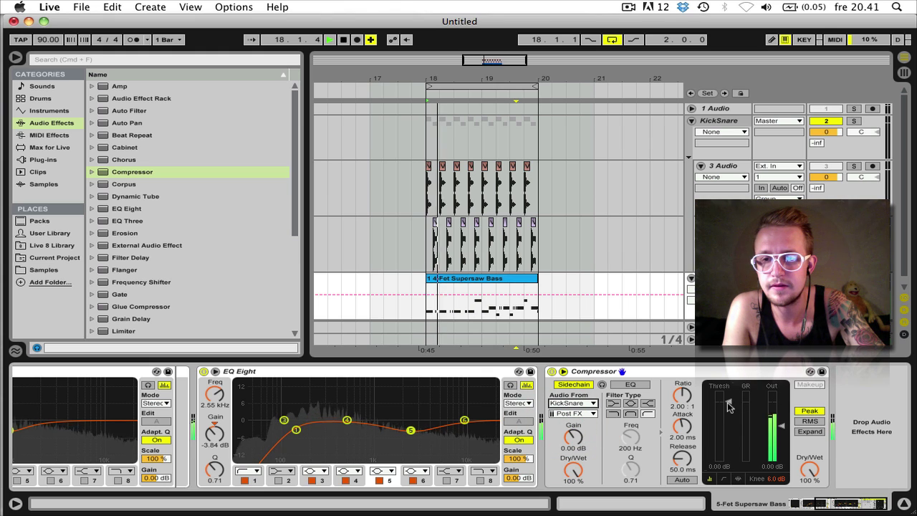
key(space)
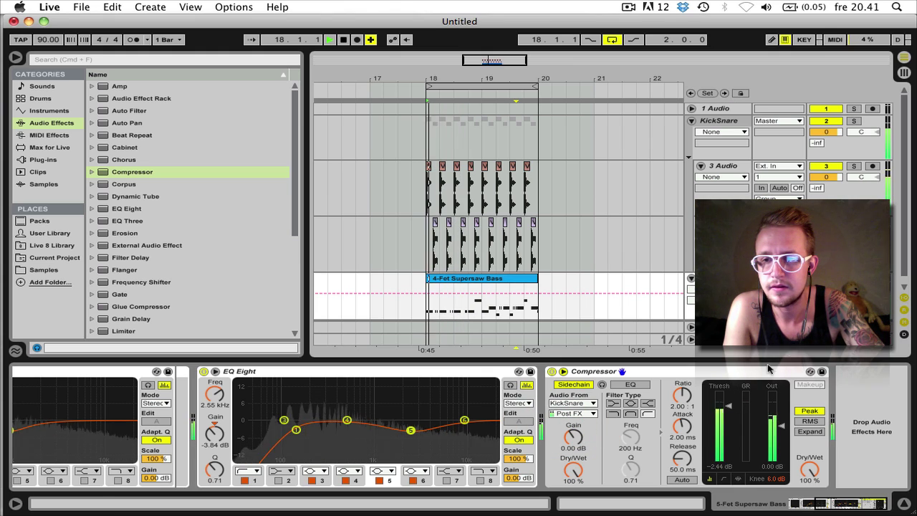
mouse_move(728, 410)
mouse_down()
mouse_move(728, 440)
mouse_move(682, 444)
mouse_move(683, 459)
mouse_move(682, 442)
mouse_up()
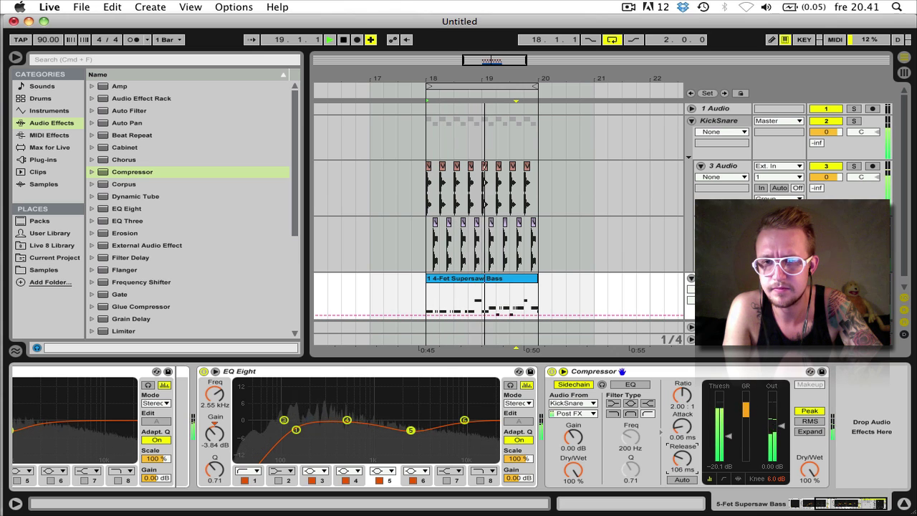
scroll(624, 249, down, 1)
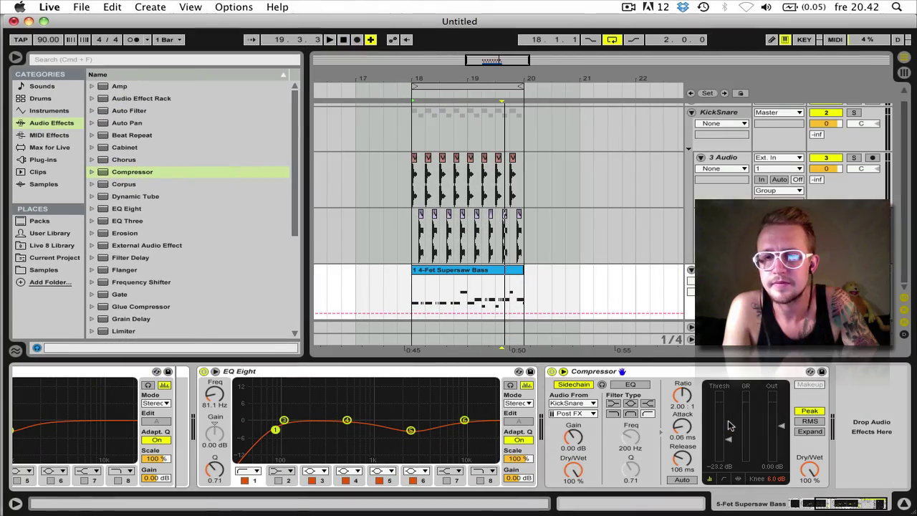
key(space)
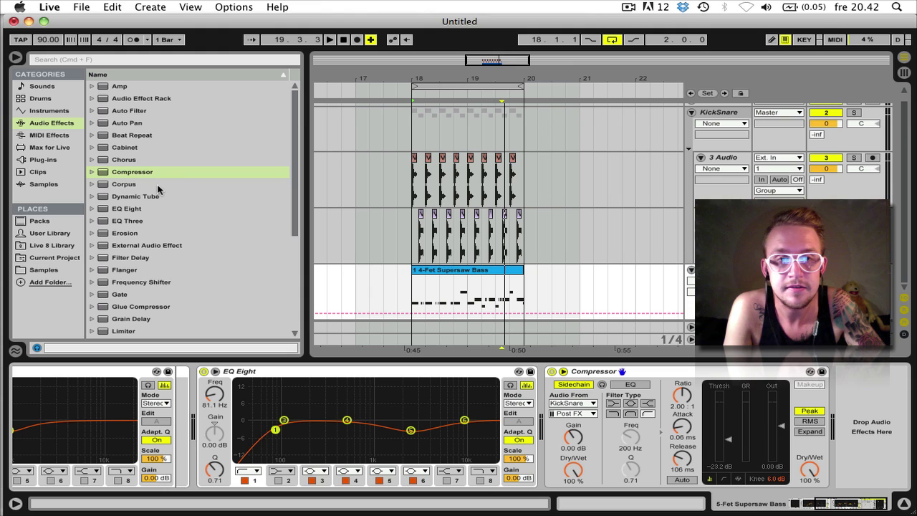
- Add an Auto Filter between EQ Eight and Compressor, set to notch at 51.0 Hz
double_click(103, 113)
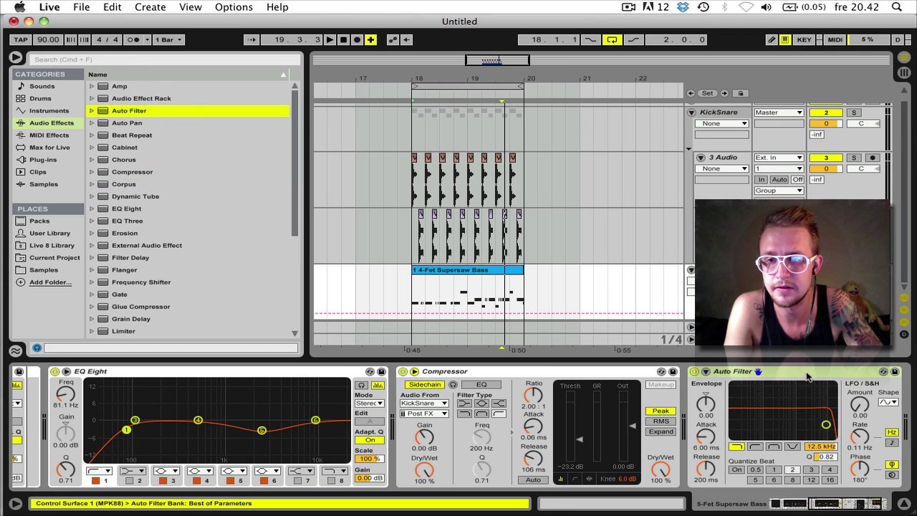
drag(808, 377, 462, 402)
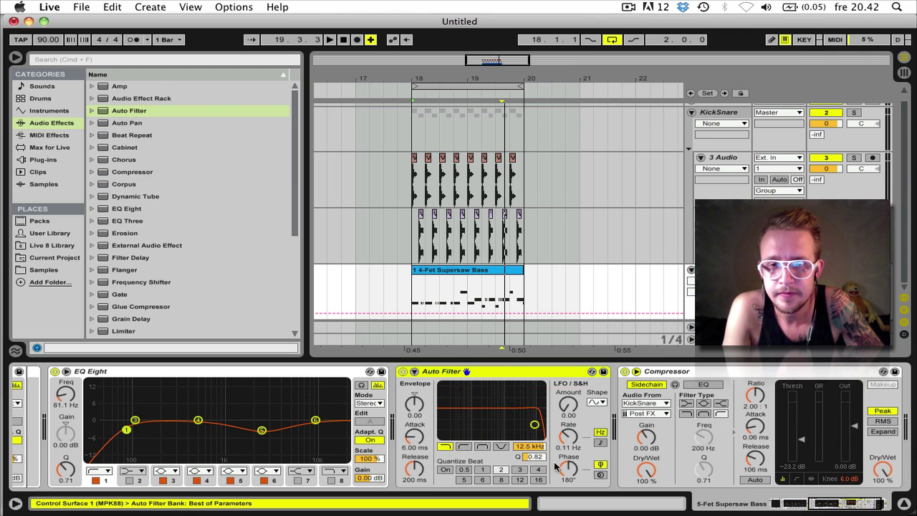
click(502, 446)
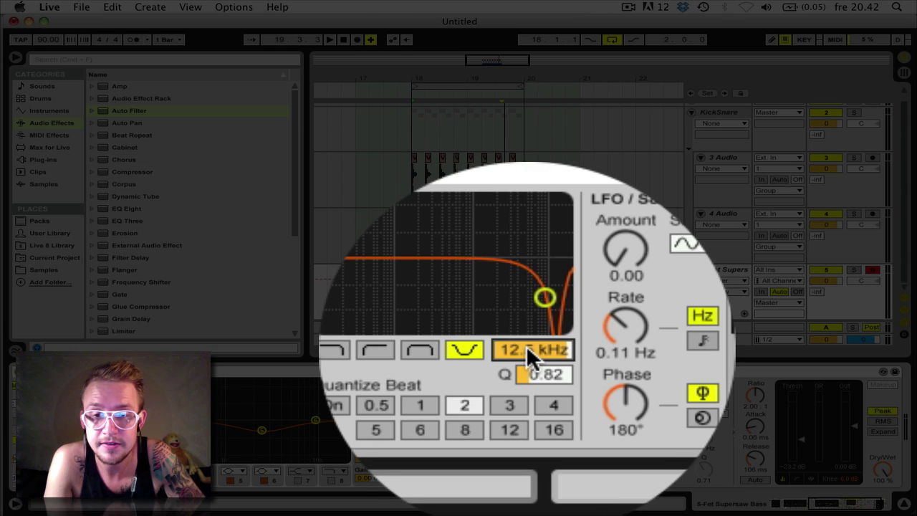
mouse_move(526, 349)
mouse_down()
mouse_move(526, 394)
mouse_move(526, 337)
mouse_move(526, 401)
mouse_move(526, 333)
mouse_move(527, 345)
mouse_up()
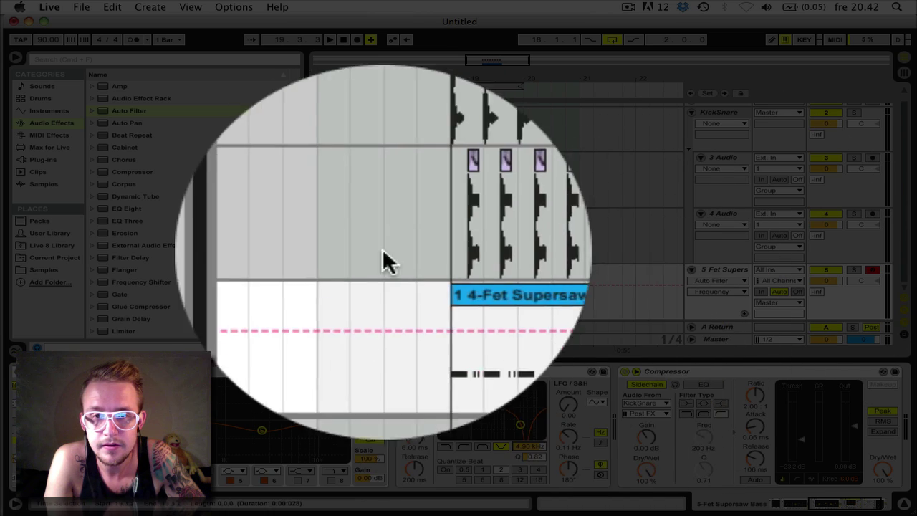
- Draw Auto Filter frequency automation breakpoints on the bass track, dipping to 78.5 Hz and 86.9 Hz
click(403, 285)
click(412, 285)
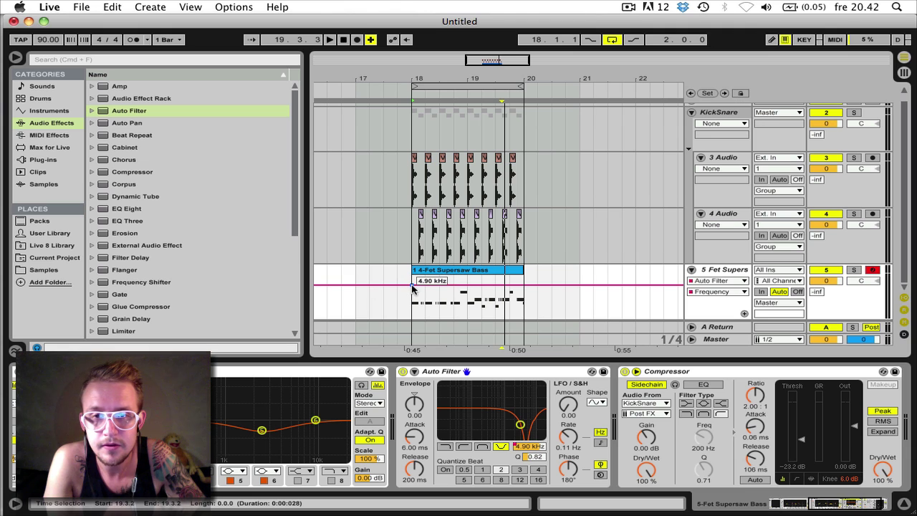
drag(439, 287, 490, 304)
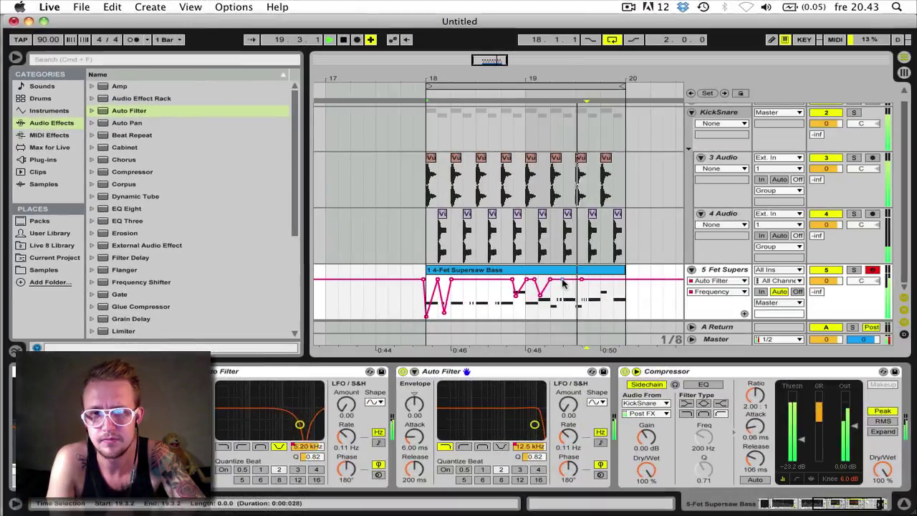
drag(564, 285, 564, 314)
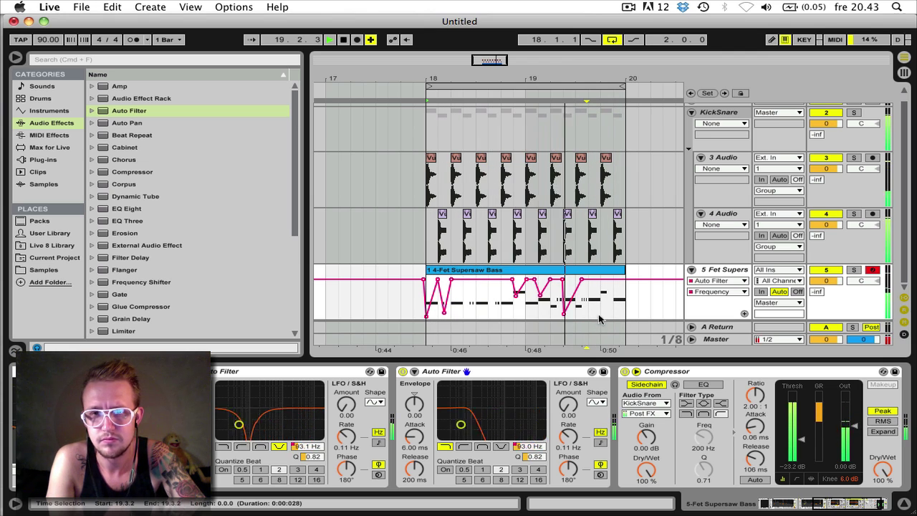
- Add a Chorus to the bass chain and move it ahead of the Compressor
key(space)
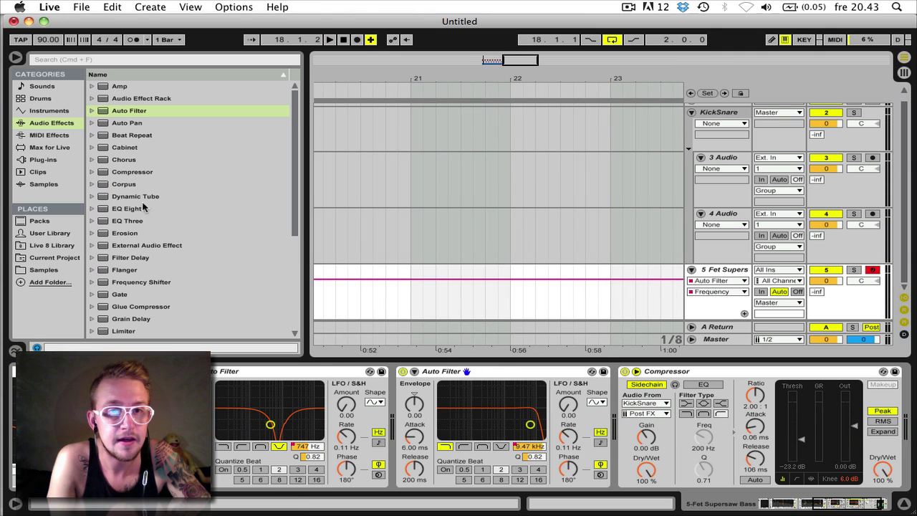
double_click(116, 160)
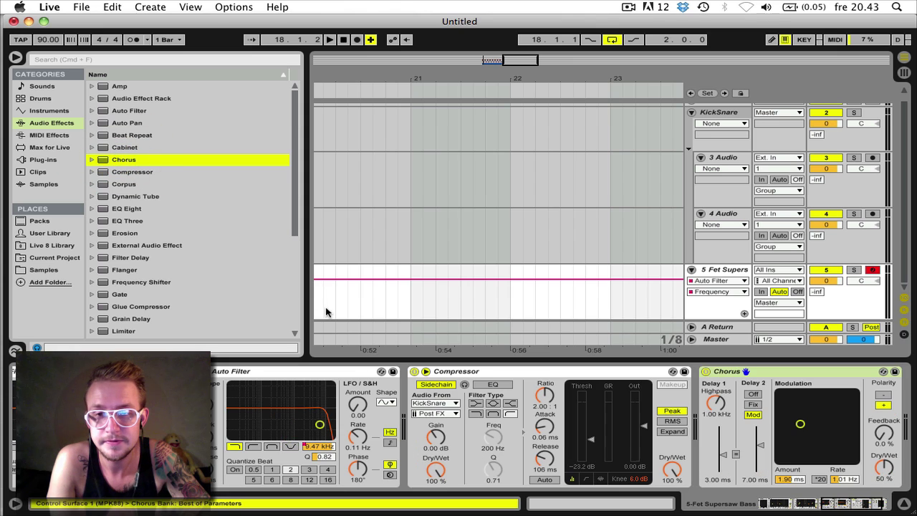
scroll(324, 311, right, 3)
drag(798, 374, 473, 381)
- While playing, set the Chorus to 36% dry/wet with 0.39 ms modulation at 1.46 Hz
key(space)
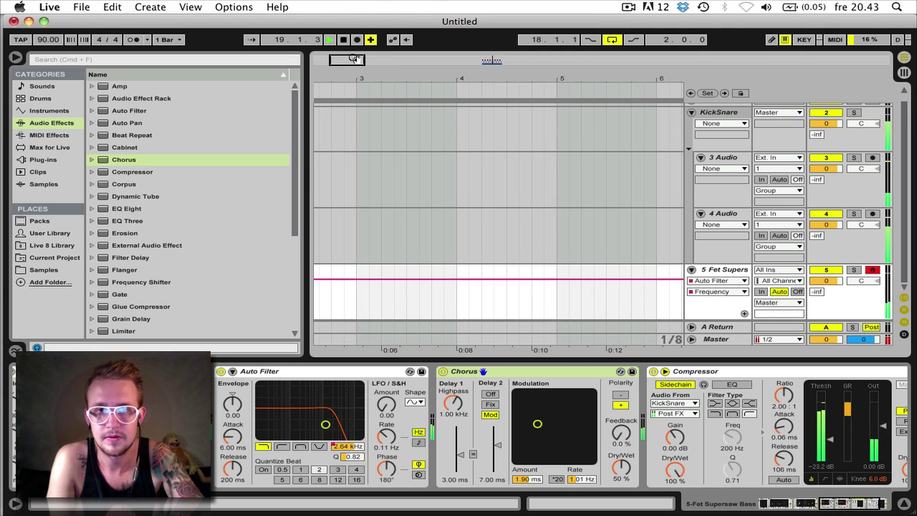
mouse_move(495, 60)
mouse_down()
mouse_move(494, 50)
mouse_move(492, 66)
mouse_up()
drag(622, 467, 622, 454)
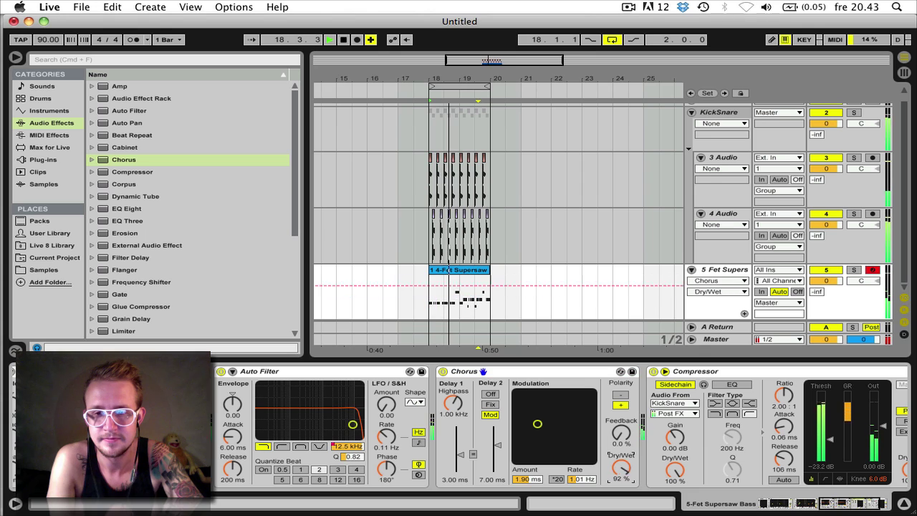
drag(537, 424, 531, 441)
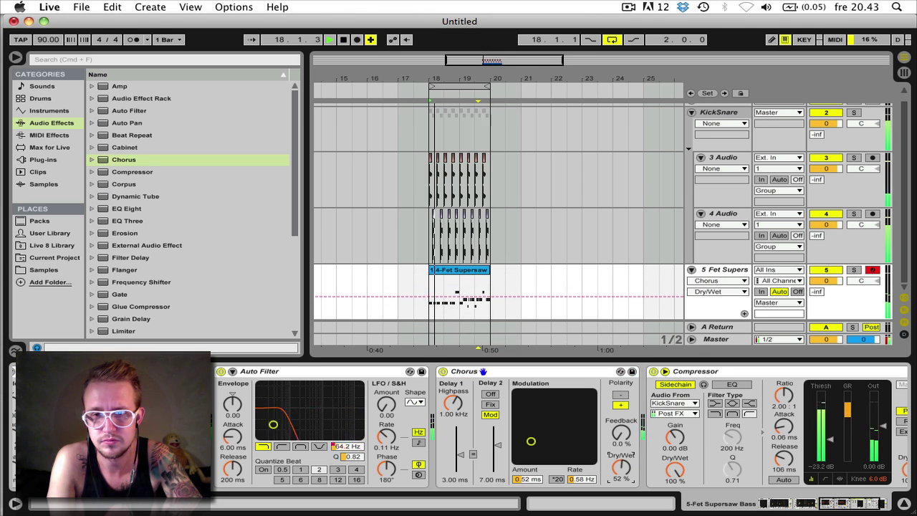
drag(611, 458, 611, 473)
drag(531, 441, 542, 444)
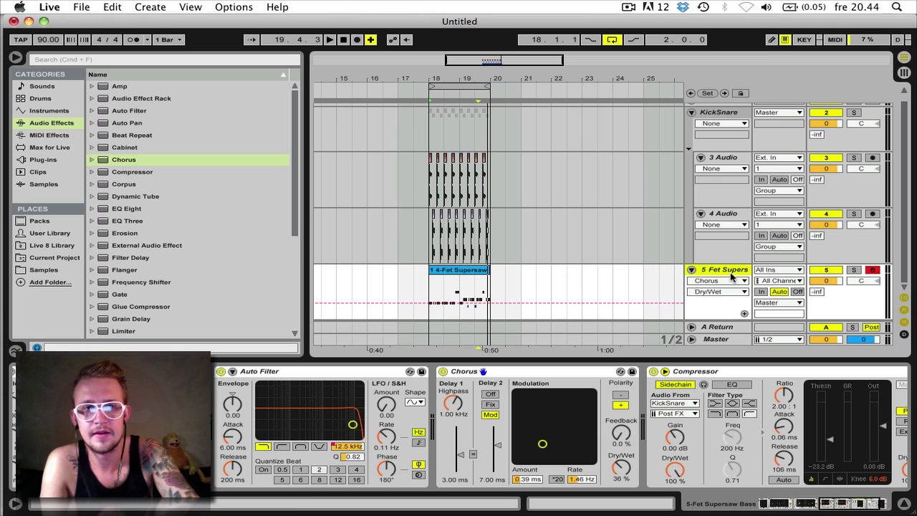
- Create a new audio track and place the Vud_Zombi_HihatLoop115BPM sample at bar 18
key(super+t)
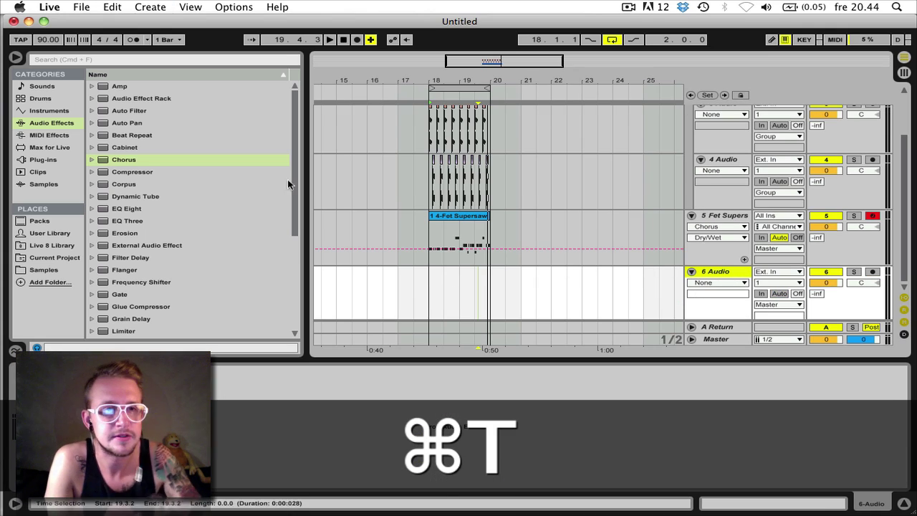
click(47, 269)
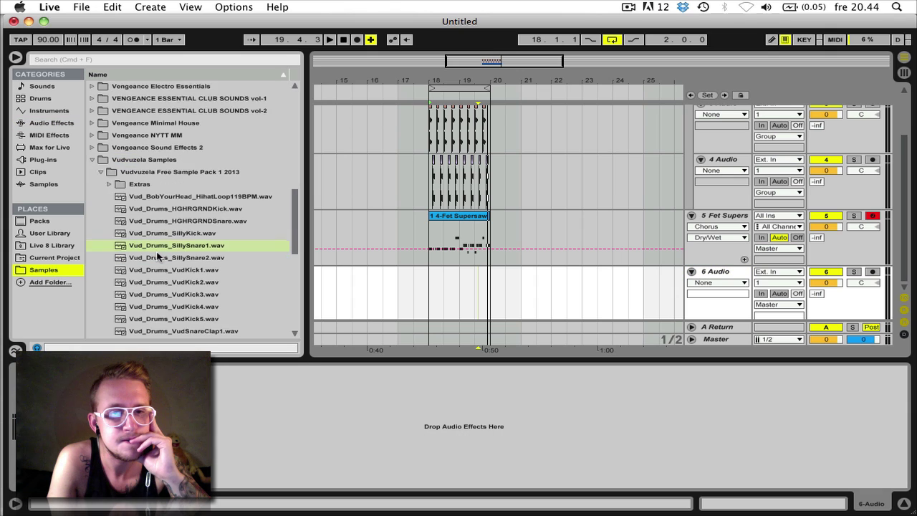
scroll(157, 256, down, 3)
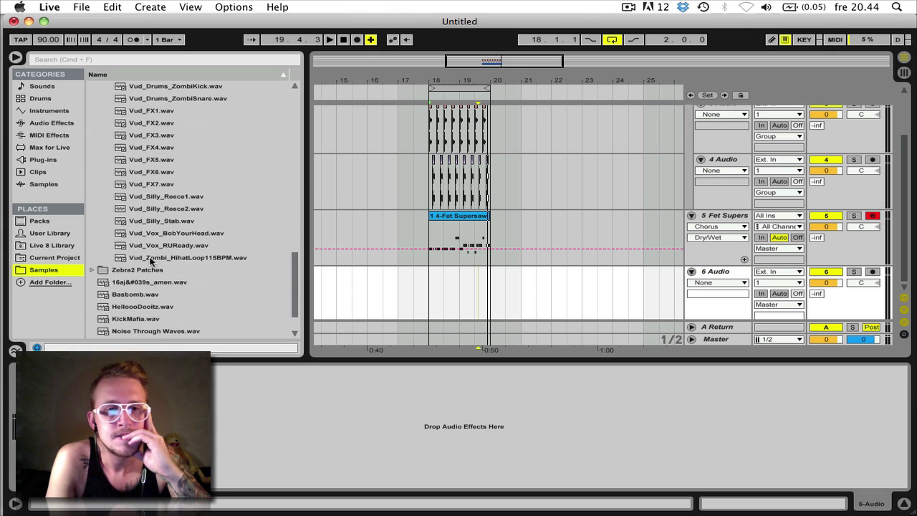
drag(154, 258, 428, 278)
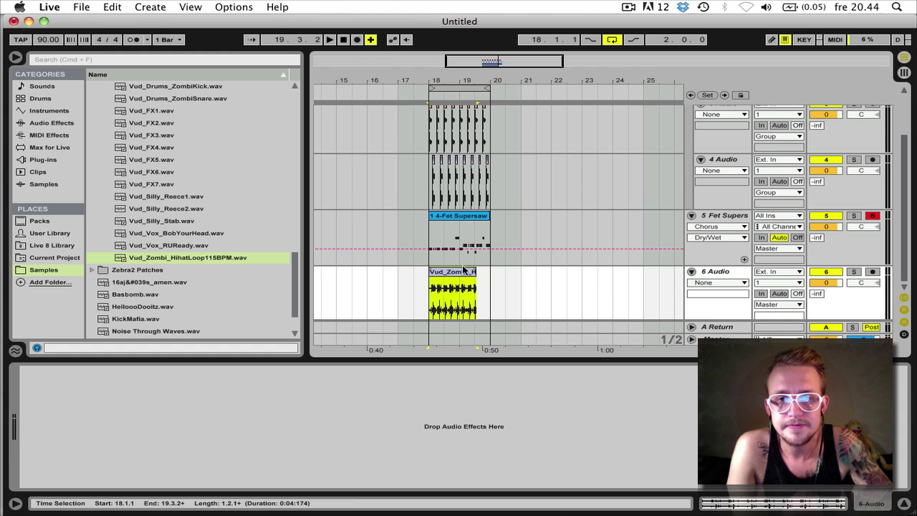
double_click(453, 271)
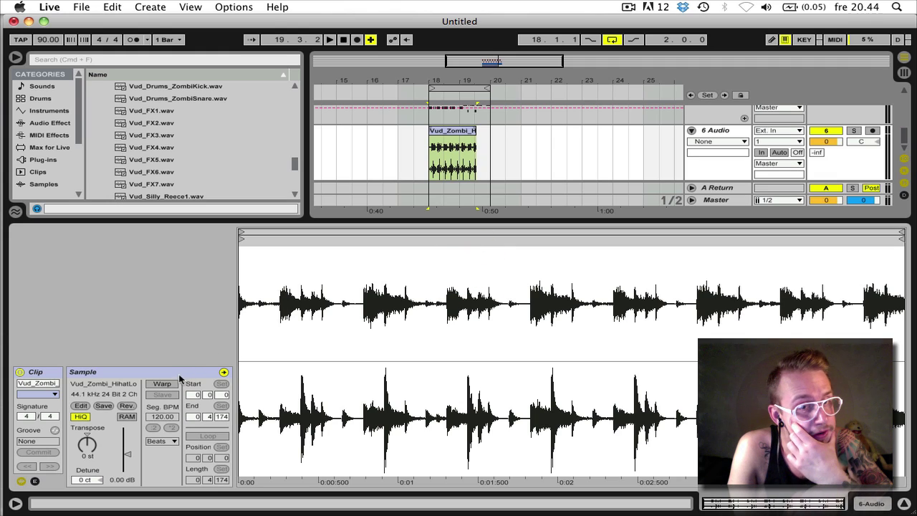
- Enable Warp on the hi-hat loop and move its end markers to bar 2
click(162, 385)
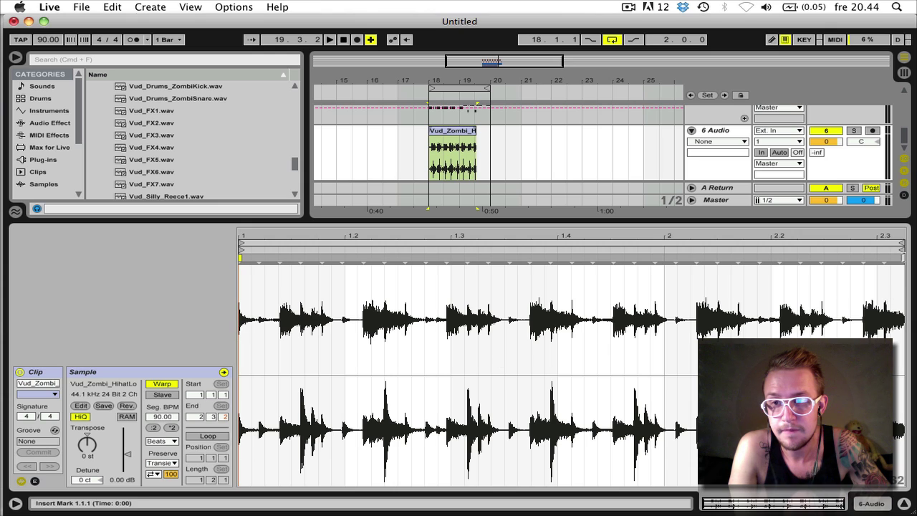
click(902, 270)
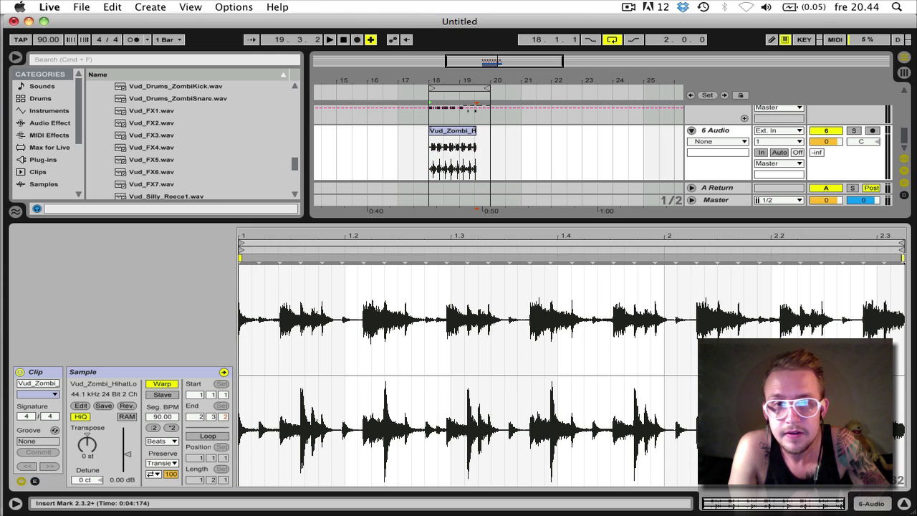
mouse_move(903, 260)
mouse_down()
mouse_move(795, 261)
mouse_move(752, 277)
mouse_move(665, 282)
mouse_up()
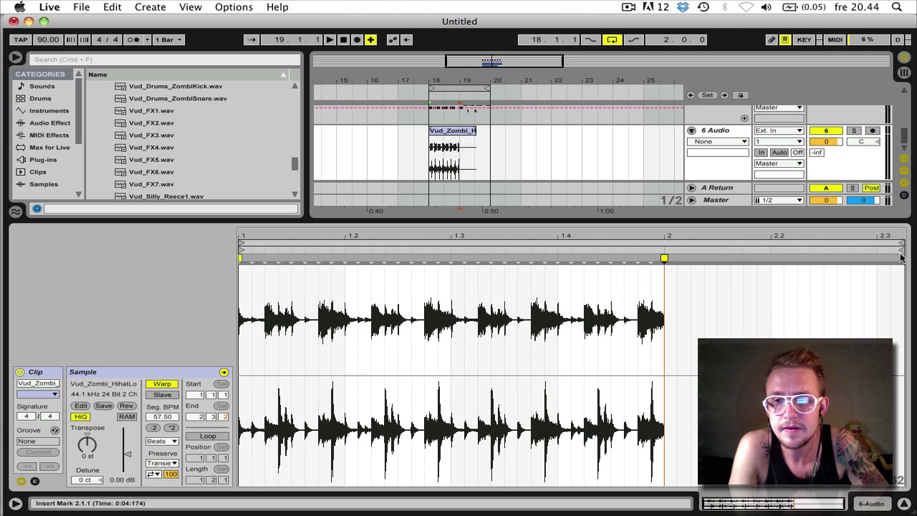
drag(901, 247, 664, 251)
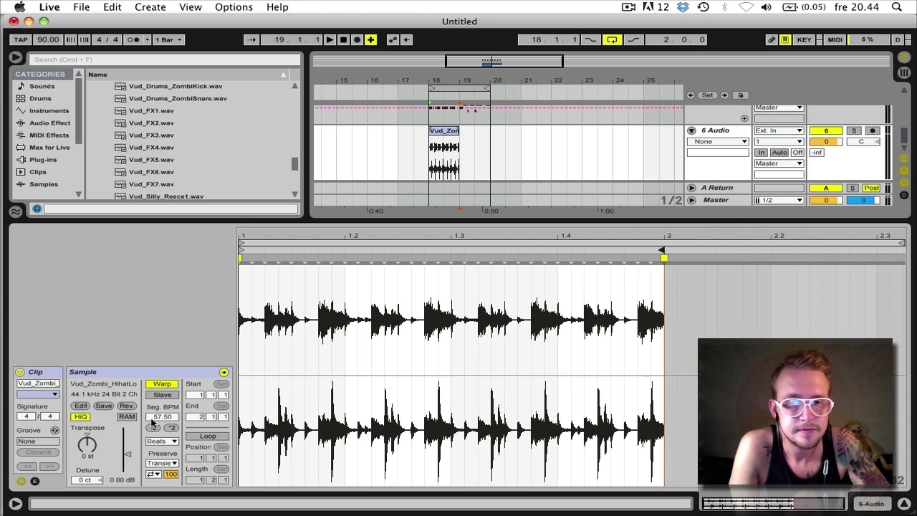
- Set the warp mode to Complex Pro, solo the hi-hat, and raise Formants to 23.44
click(154, 441)
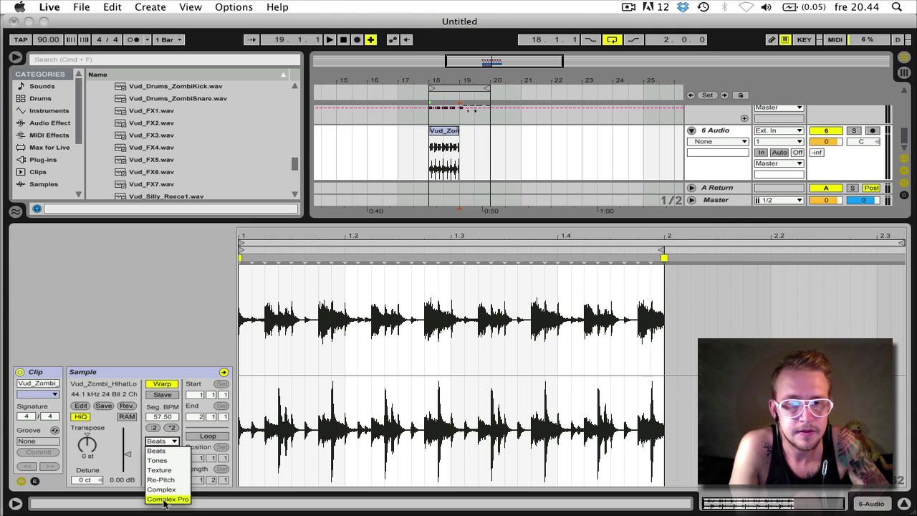
click(166, 498)
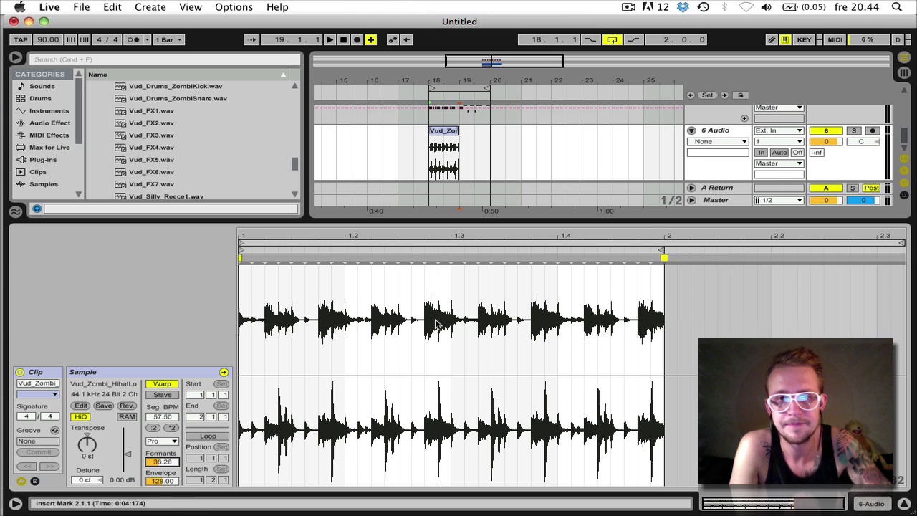
click(854, 130)
key(space)
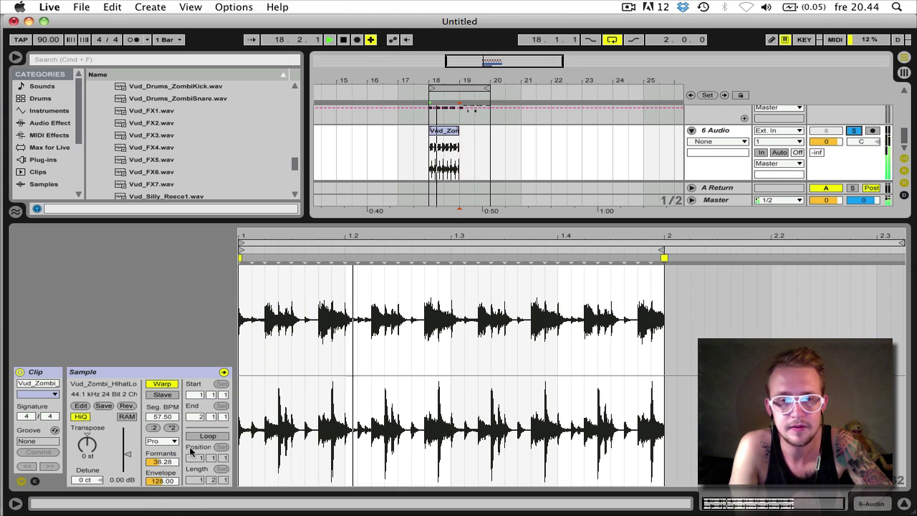
drag(161, 462, 162, 467)
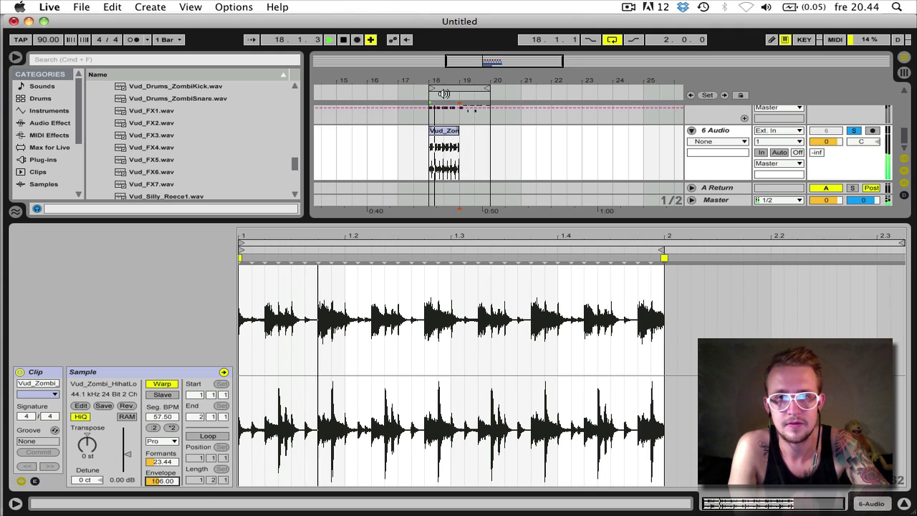
key(space)
click(460, 134)
- Repeat the hi-hat clip after itself and bring up the bass track's effects chain
key(super+d)
key(shift+Tab)
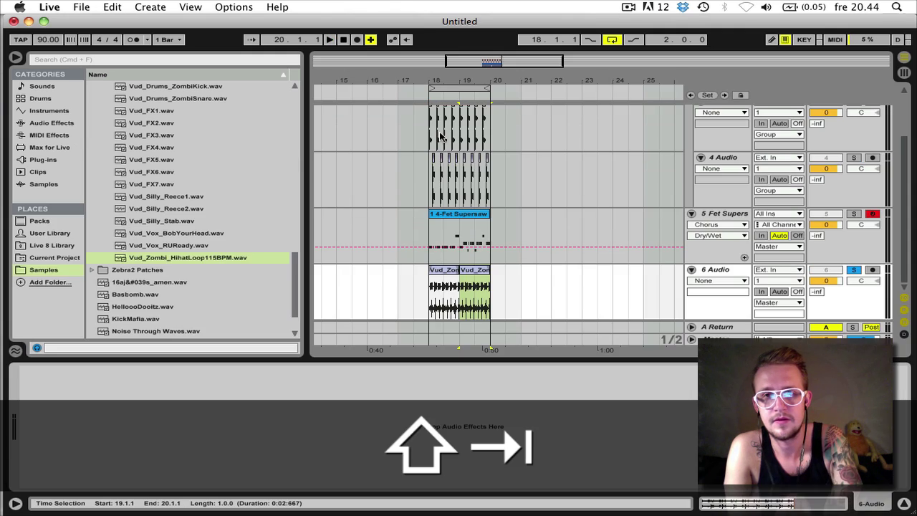
click(730, 215)
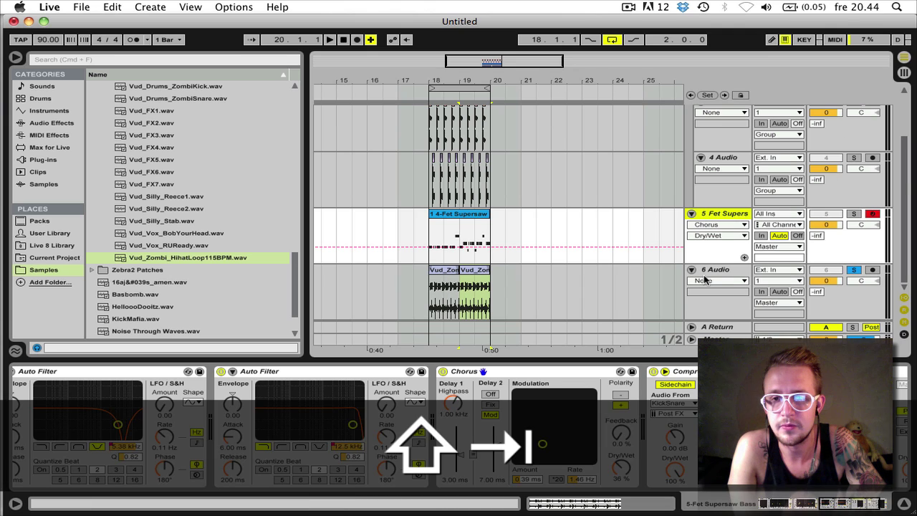
scroll(666, 411, right, 3)
- Copy the bass Compressor onto the 6 Audio hi-hat track and lower its threshold to −37.6 dB
click(599, 375)
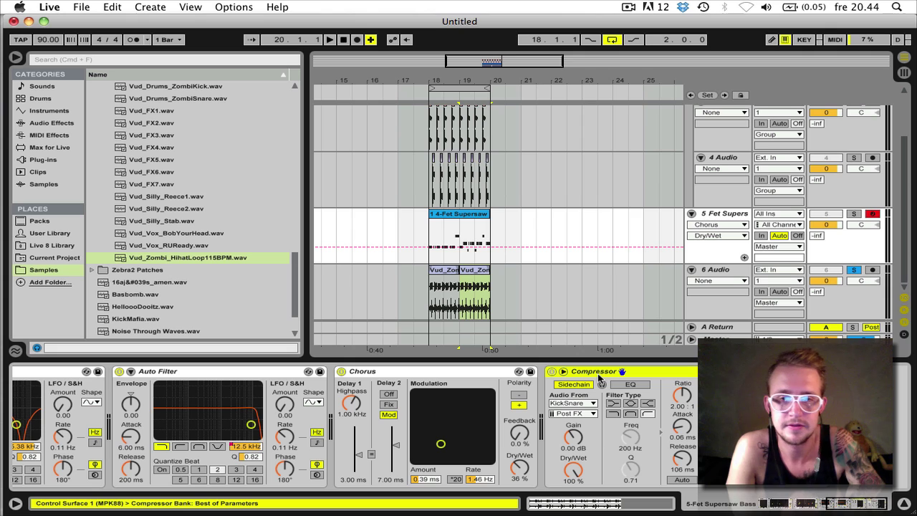
key(alt)
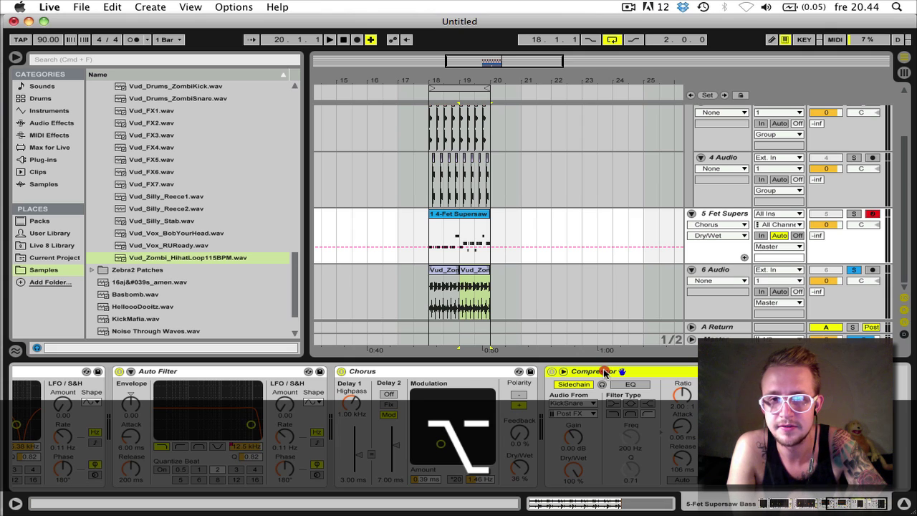
drag(738, 273, 736, 271)
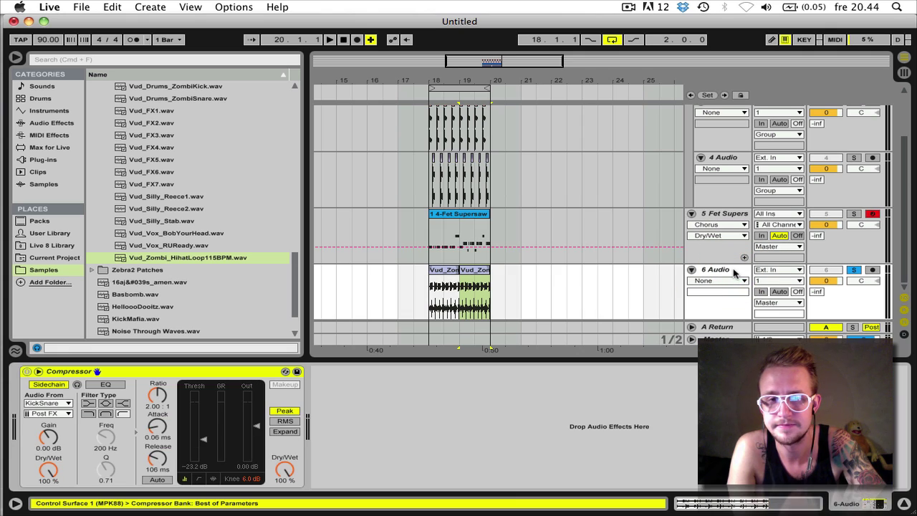
key(space)
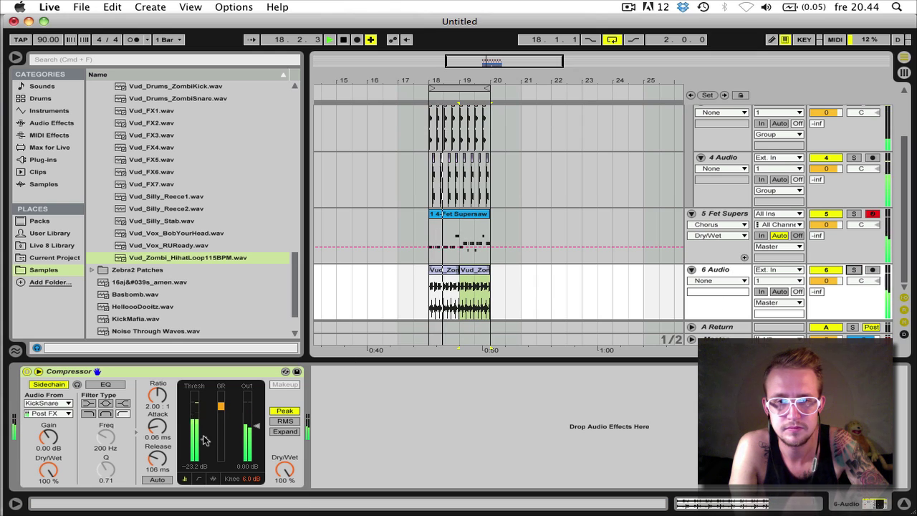
drag(204, 438, 158, 470)
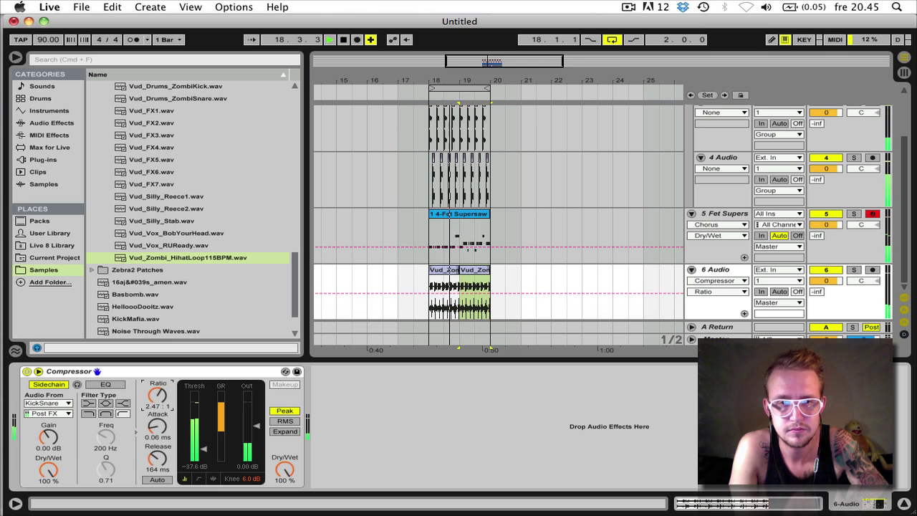